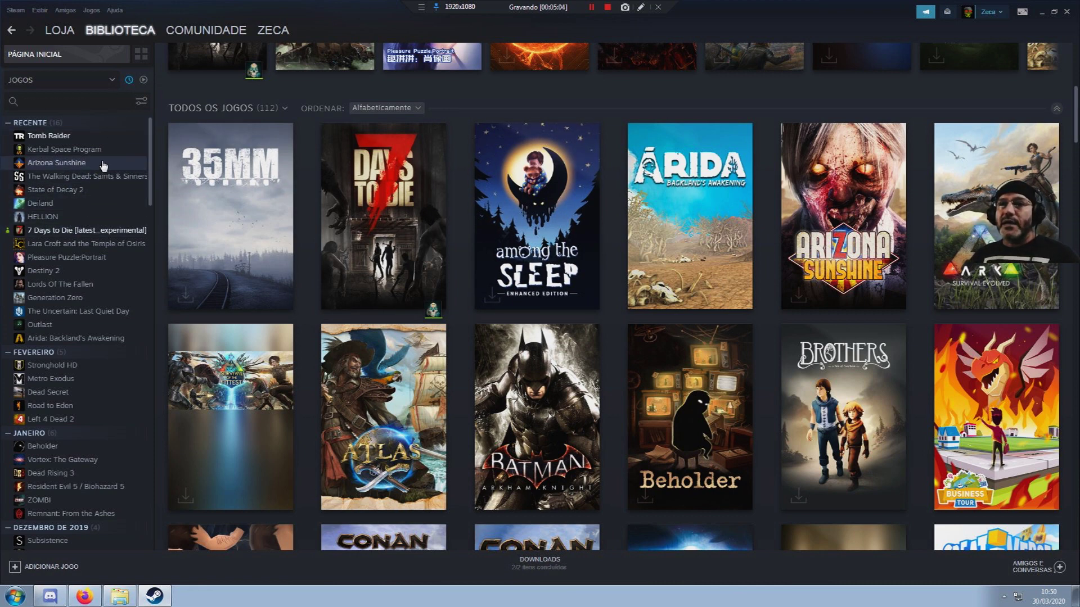
# - Filter the library to ready-to-play games and browse the local files of 7 Days to Die
pyautogui.click(143, 80)
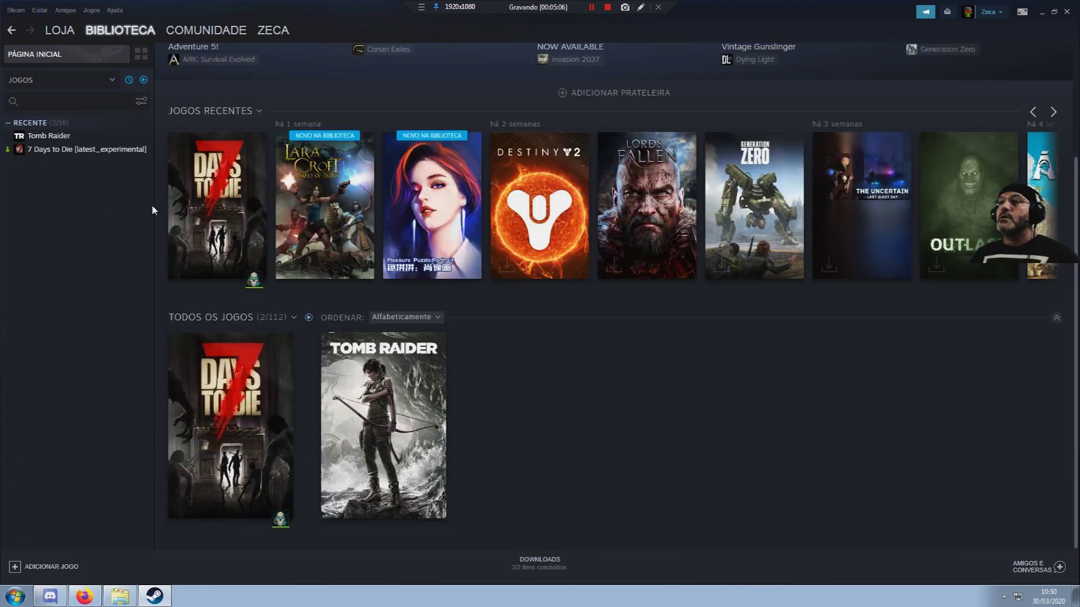
pyautogui.rightClick(63, 157)
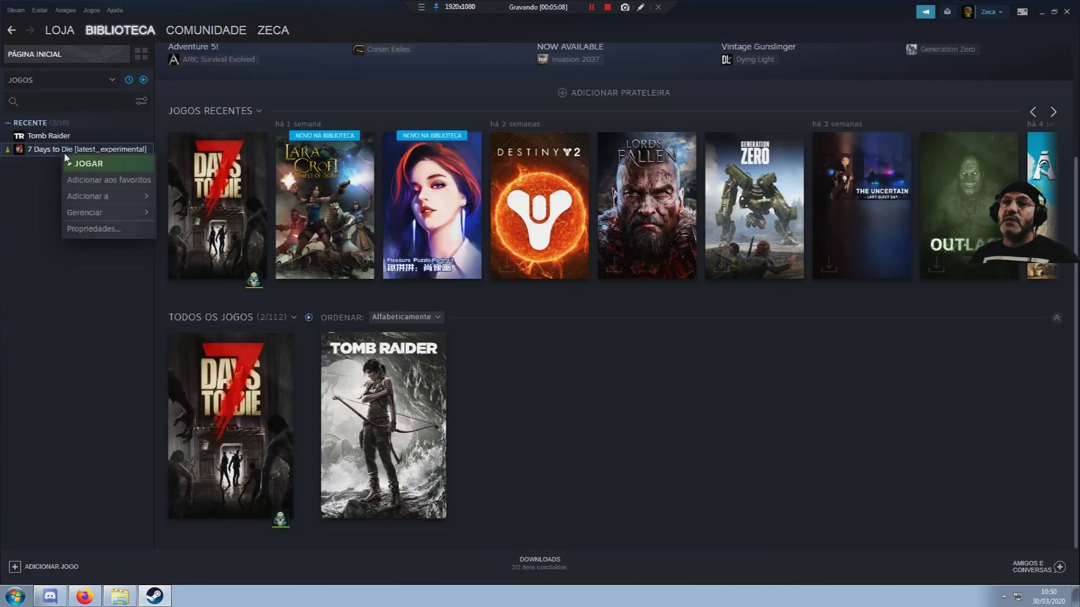
pyautogui.click(94, 229)
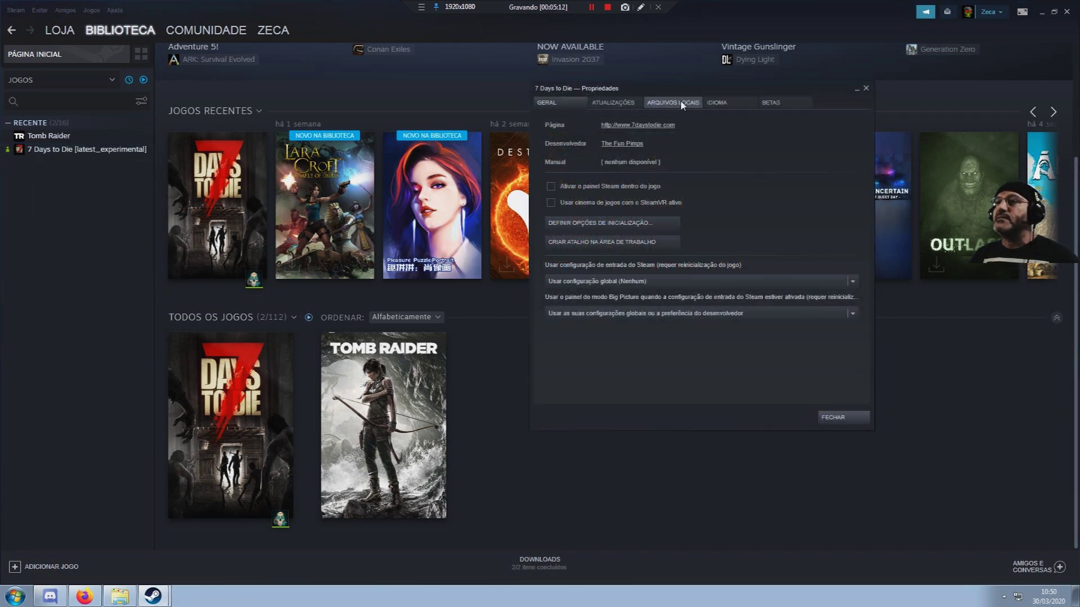
pyautogui.click(681, 104)
pyautogui.click(589, 149)
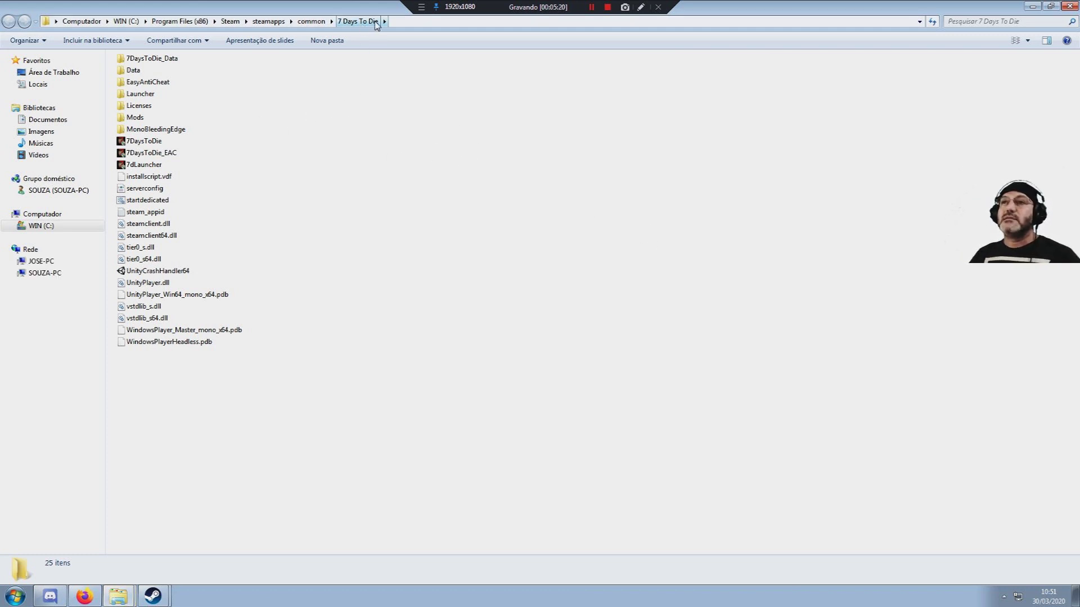
# - Go up to the common folder and open the Config folder inside 7 Days Stavation's Data folder
pyautogui.click(311, 22)
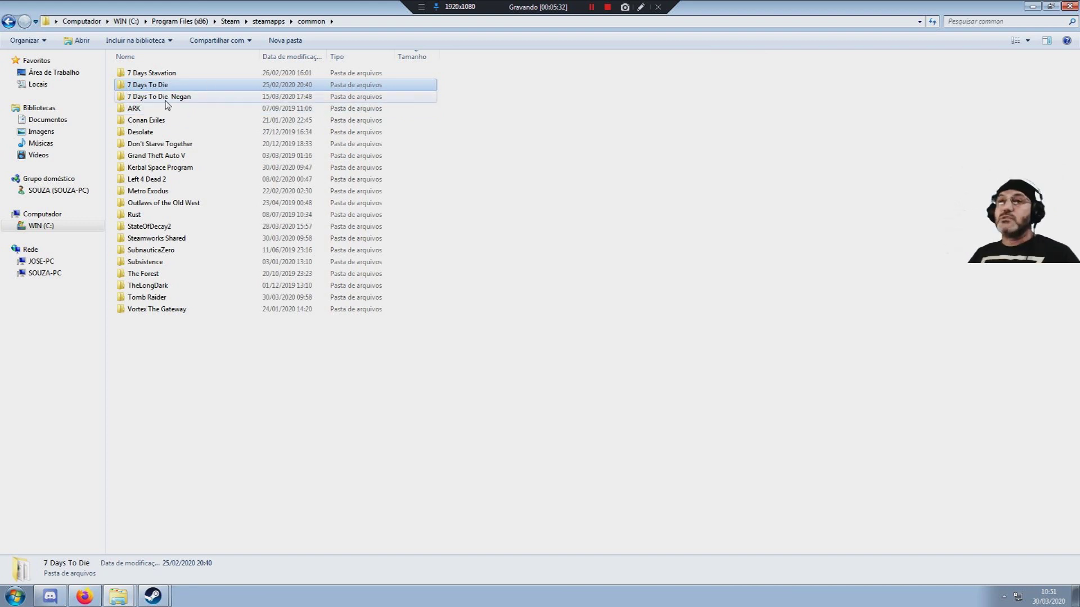
pyautogui.moveTo(157, 88)
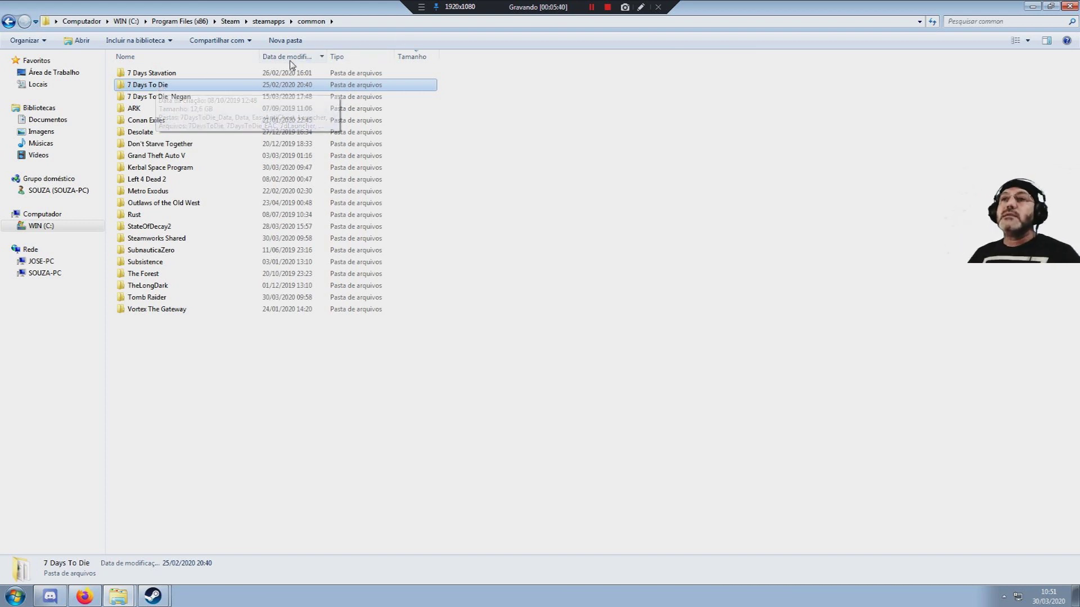
pyautogui.click(140, 73)
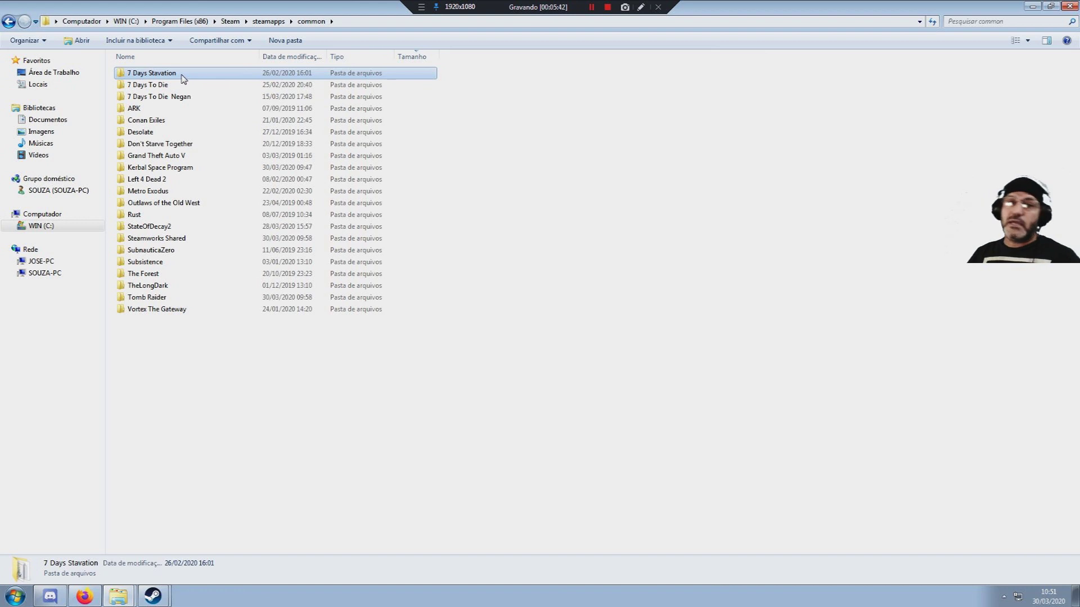
pyautogui.moveTo(183, 79)
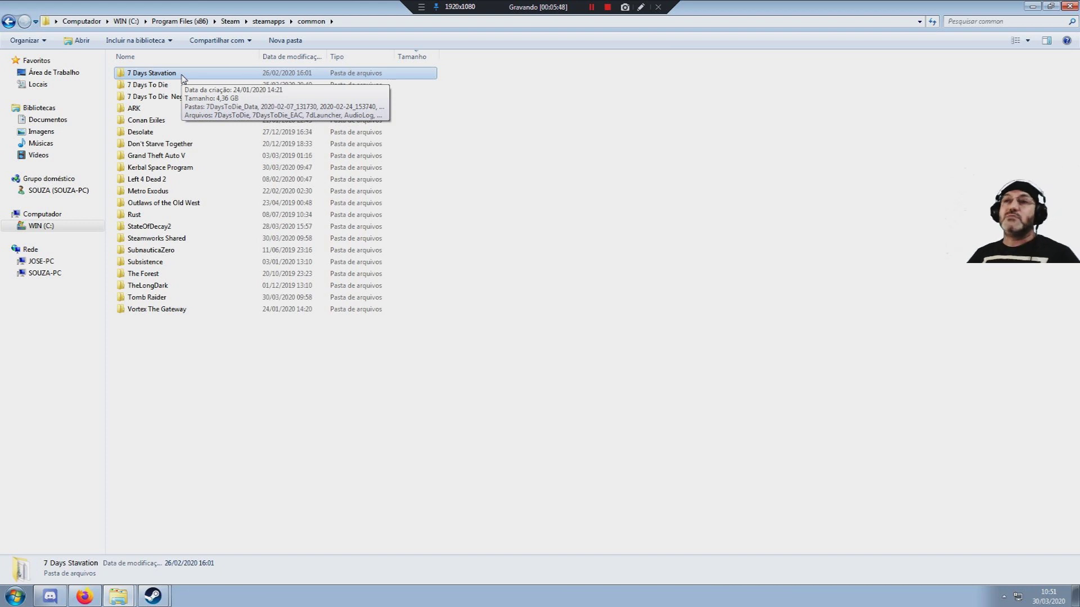
pyautogui.doubleClick(182, 79)
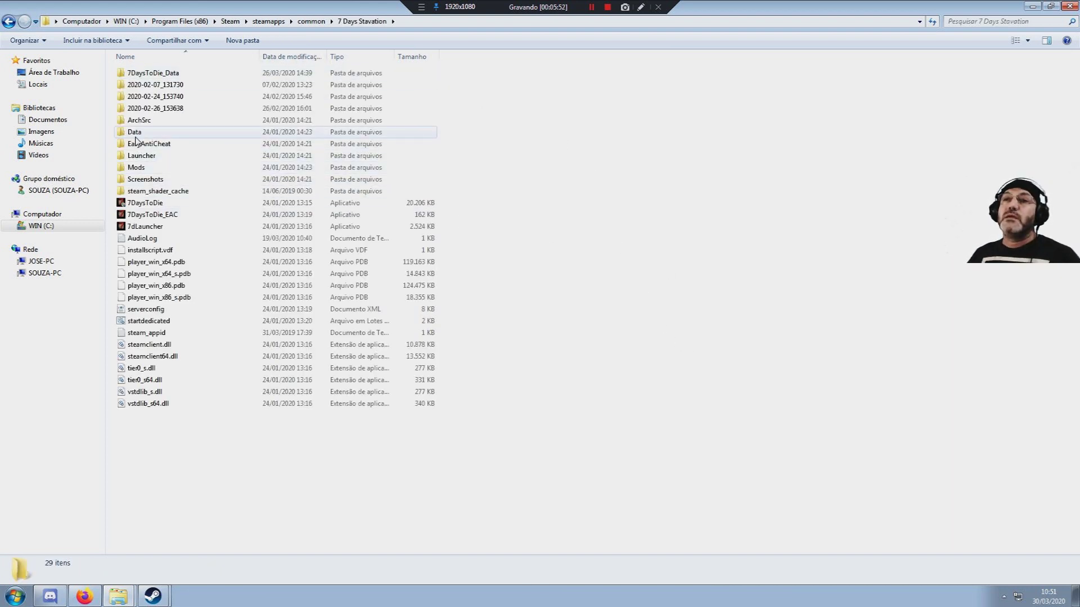
pyautogui.click(136, 141)
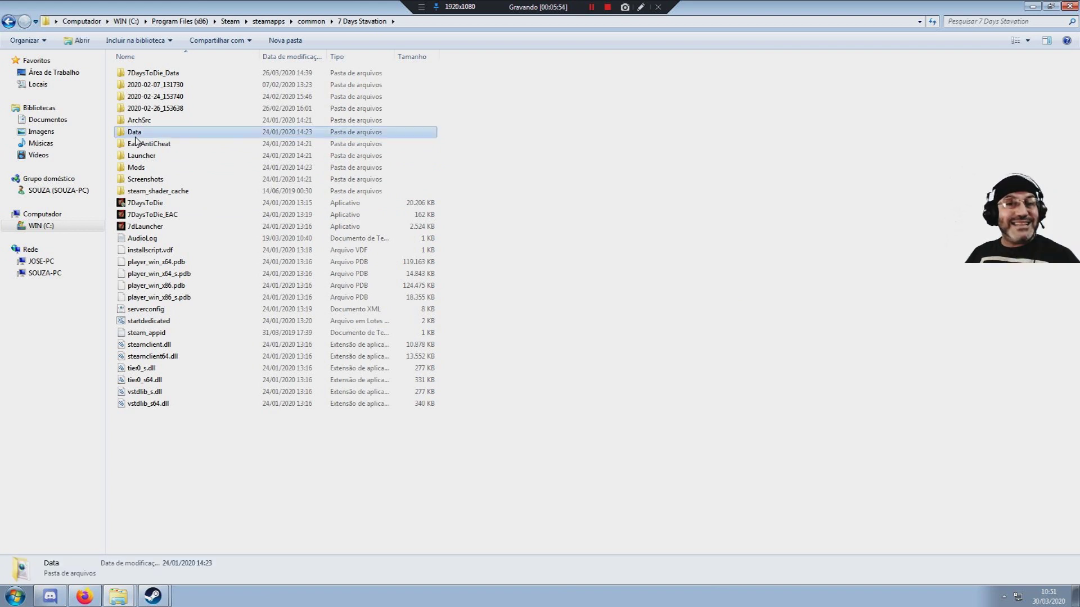
pyautogui.doubleClick(136, 135)
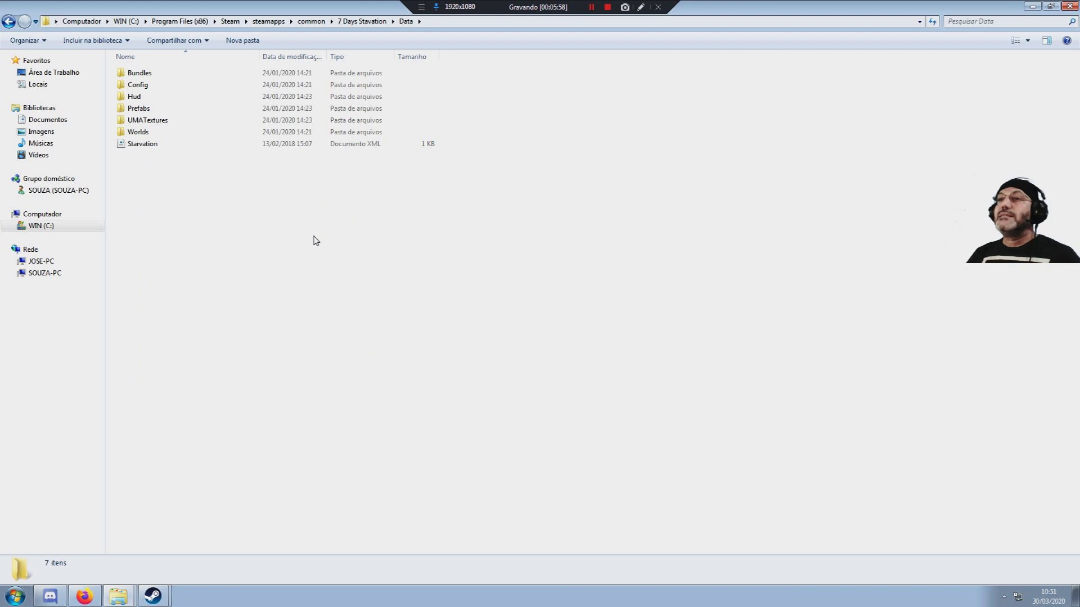
pyautogui.click(131, 90)
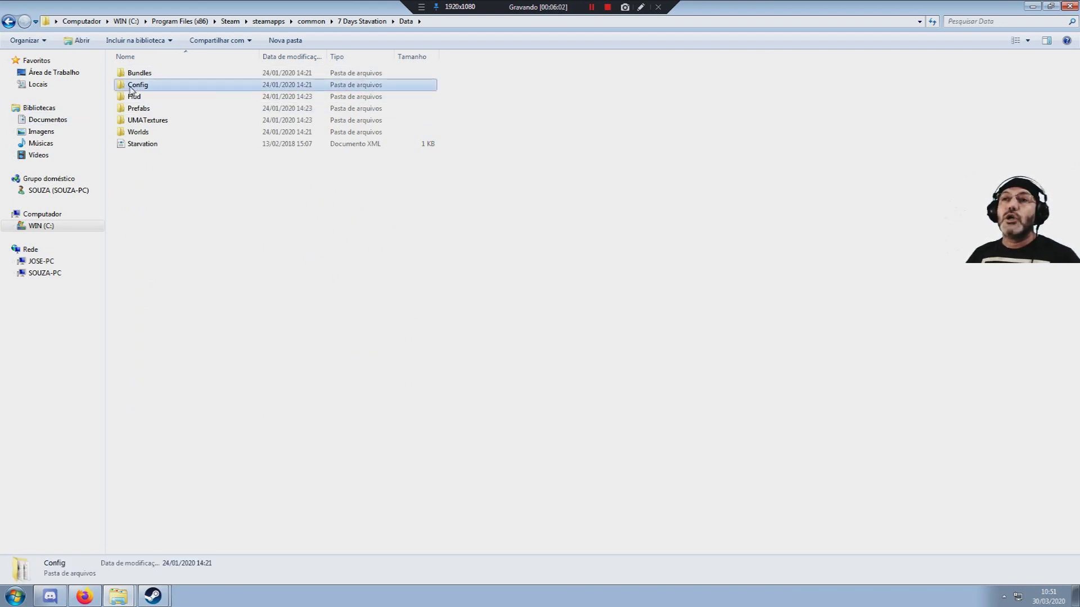
pyautogui.doubleClick(162, 90)
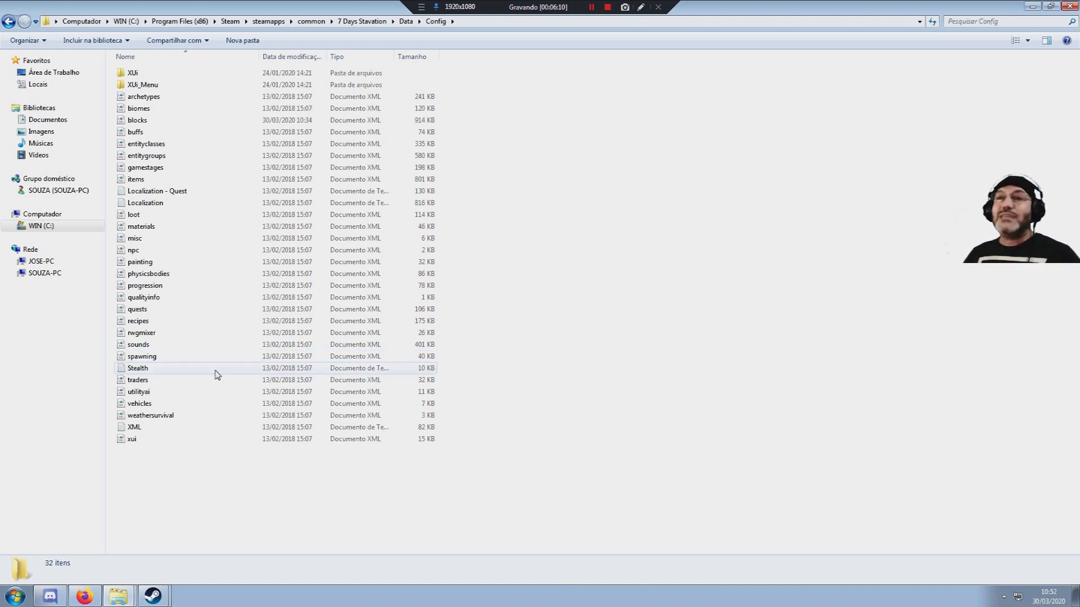
# - Open the blocks XML file for editing in Notepad++
pyautogui.click(139, 122)
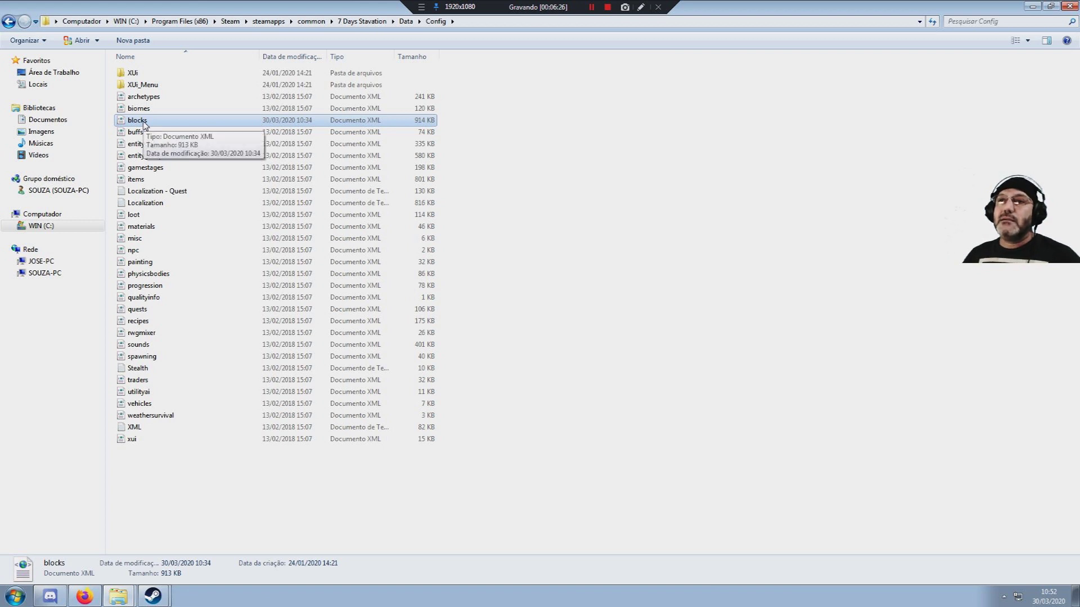
pyautogui.rightClick(145, 124)
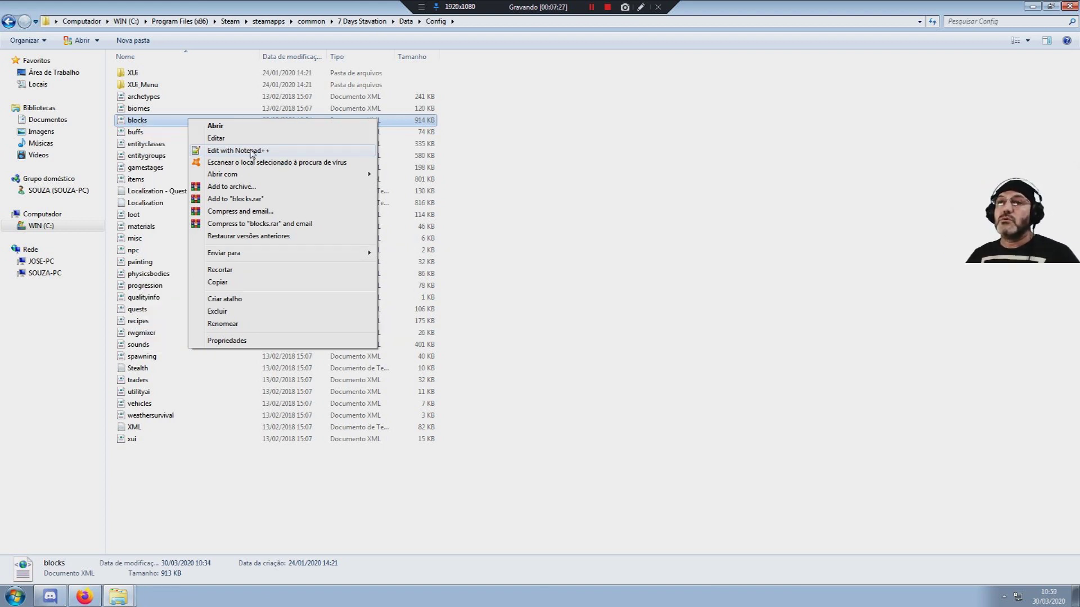
pyautogui.rightClick(144, 122)
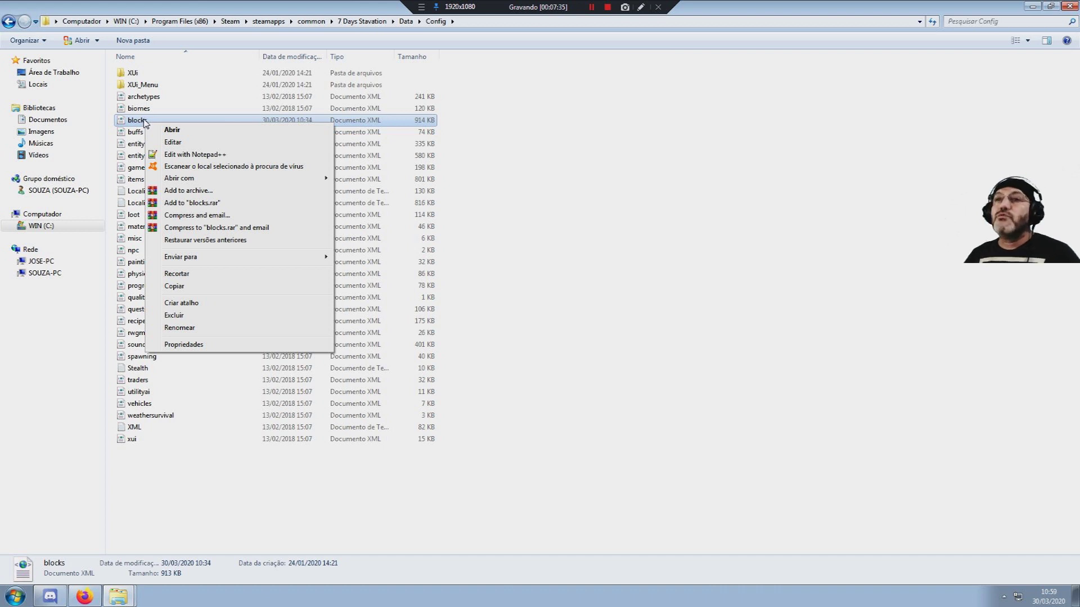
pyautogui.click(195, 156)
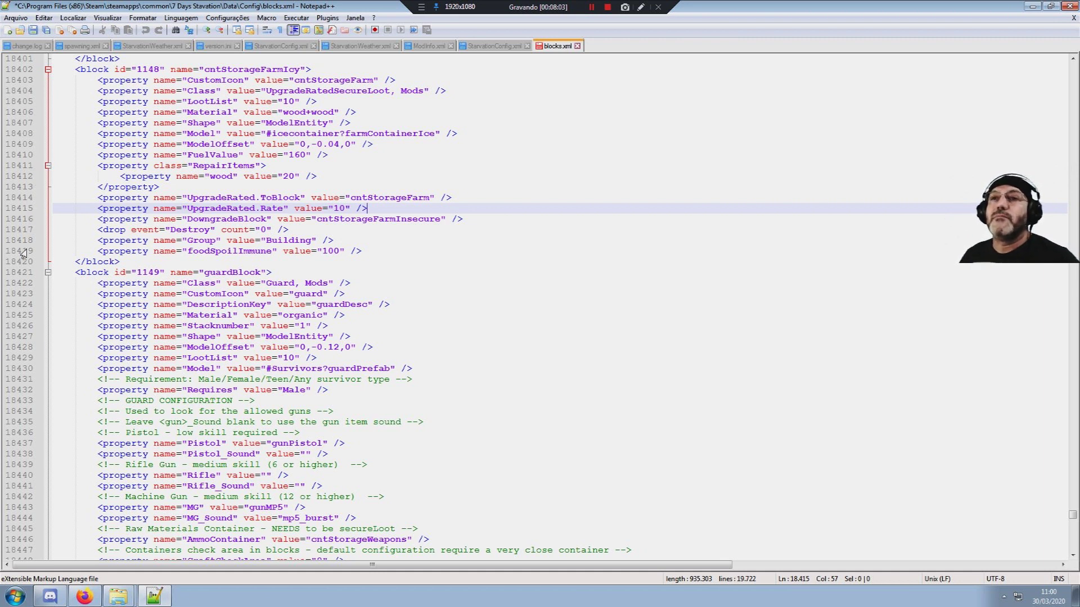
# - Highlight the UpgradeRated.Rate line of the cntStorageFarmIcy block and enlarge the editor text for reading
pyautogui.click(18, 213)
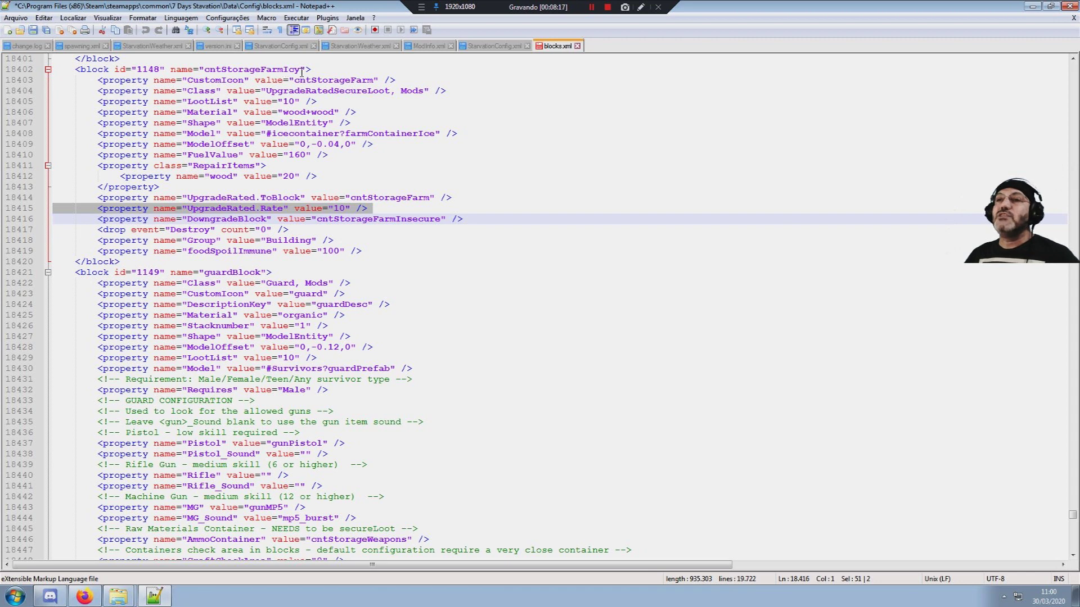
pyautogui.click(206, 32)
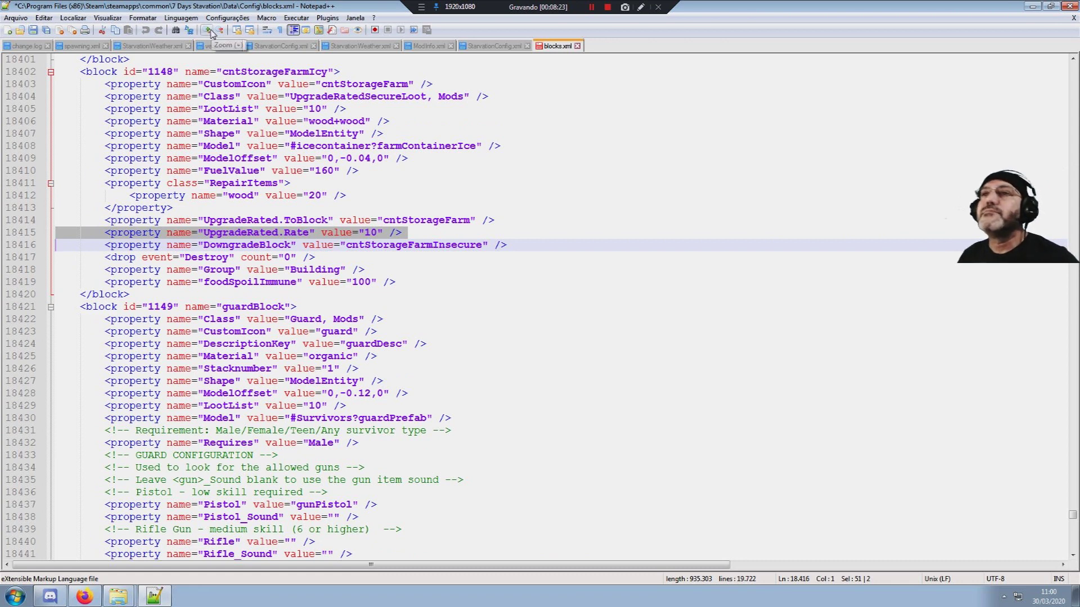
pyautogui.click(207, 32)
pyautogui.click(208, 32)
pyautogui.click(207, 31)
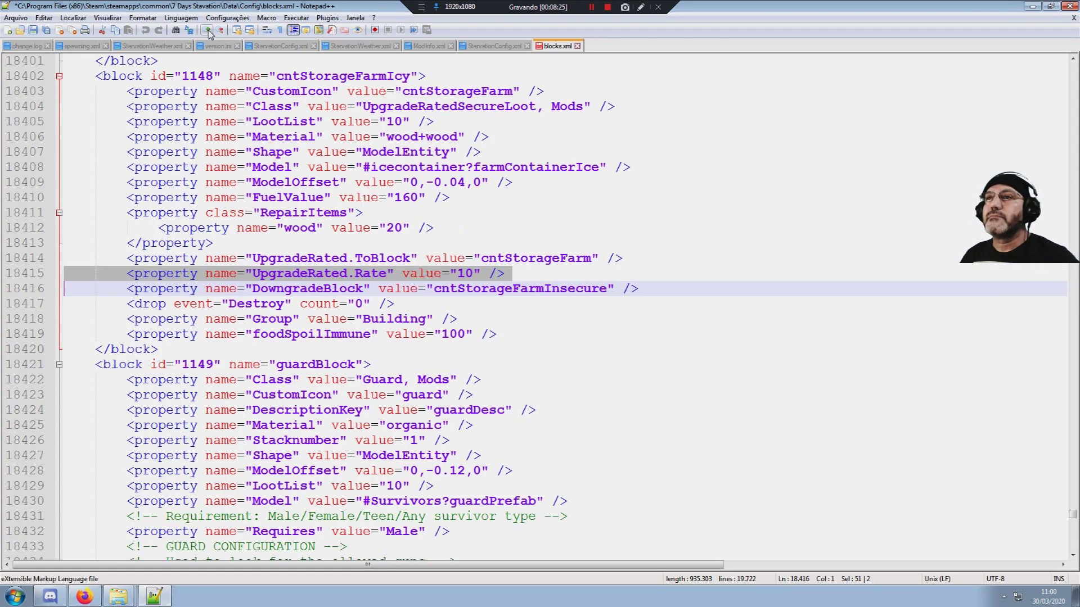
pyautogui.click(208, 32)
pyautogui.click(208, 31)
pyautogui.click(208, 31)
pyautogui.click(208, 31)
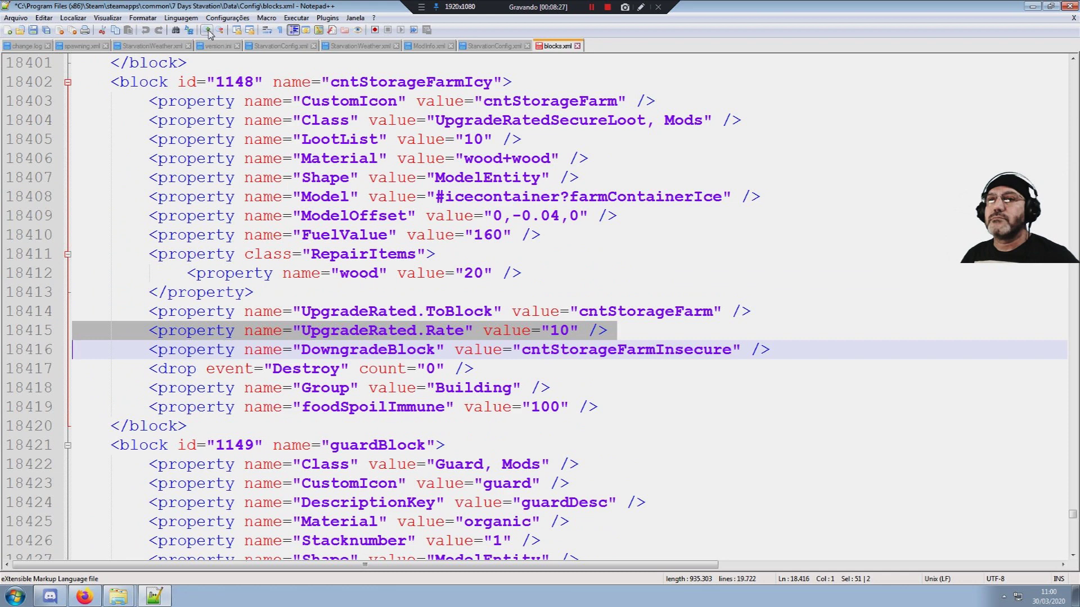
pyautogui.click(207, 31)
pyautogui.click(207, 31)
pyautogui.click(207, 31)
pyautogui.click(208, 32)
pyautogui.click(207, 31)
pyautogui.click(208, 31)
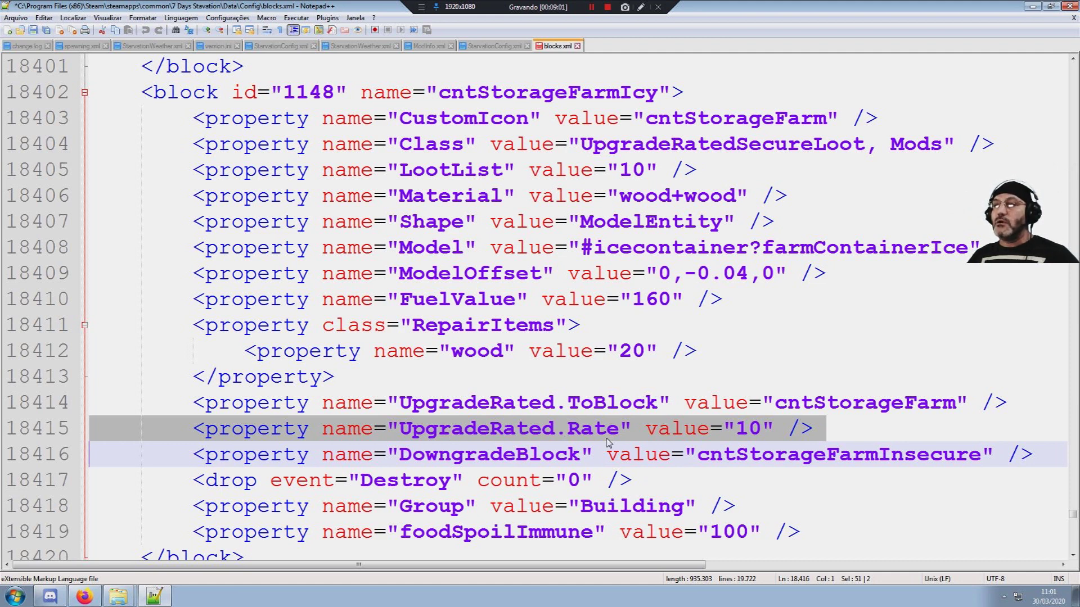
# - Set the UpgradeRated.Rate value of the cntStorageFarmIcy block to 999999, save blocks.xml and close the editor
pyautogui.click(762, 432)
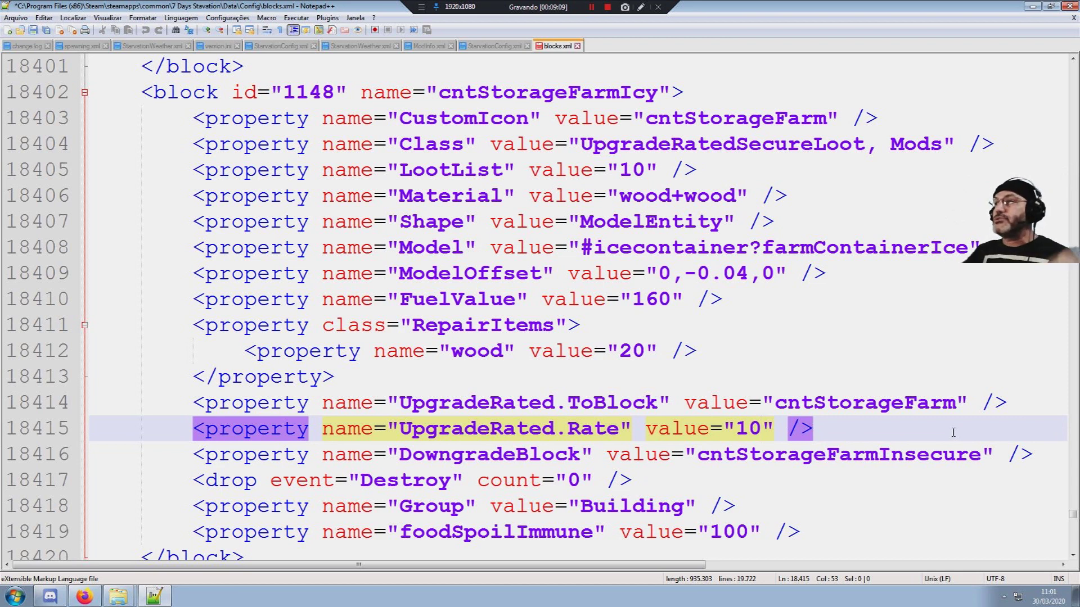
pyautogui.press('BackSpace')
pyautogui.press('BackSpace')
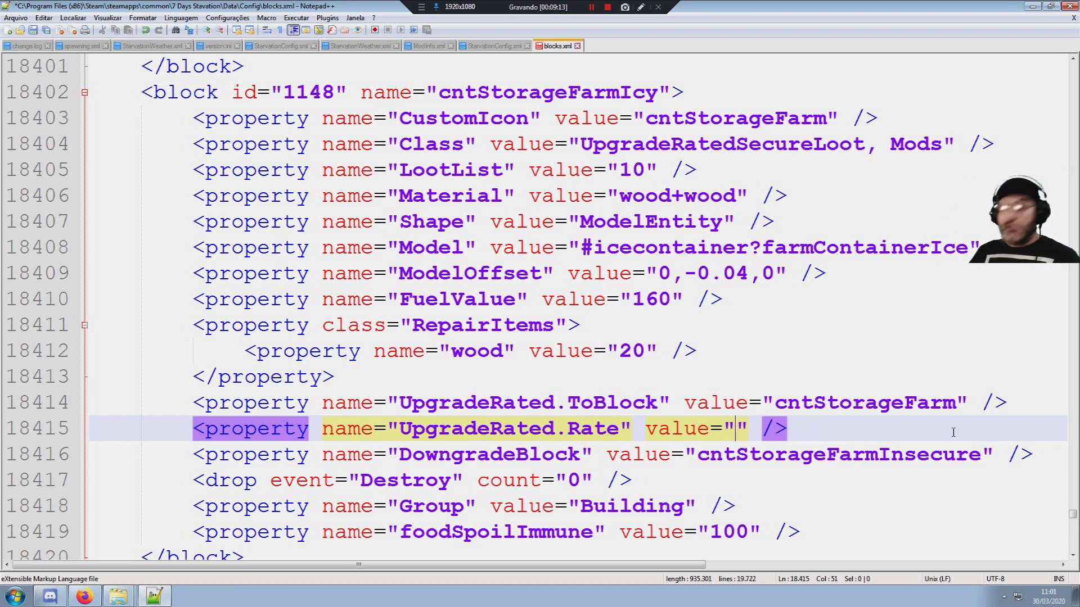
pyautogui.write('999999')
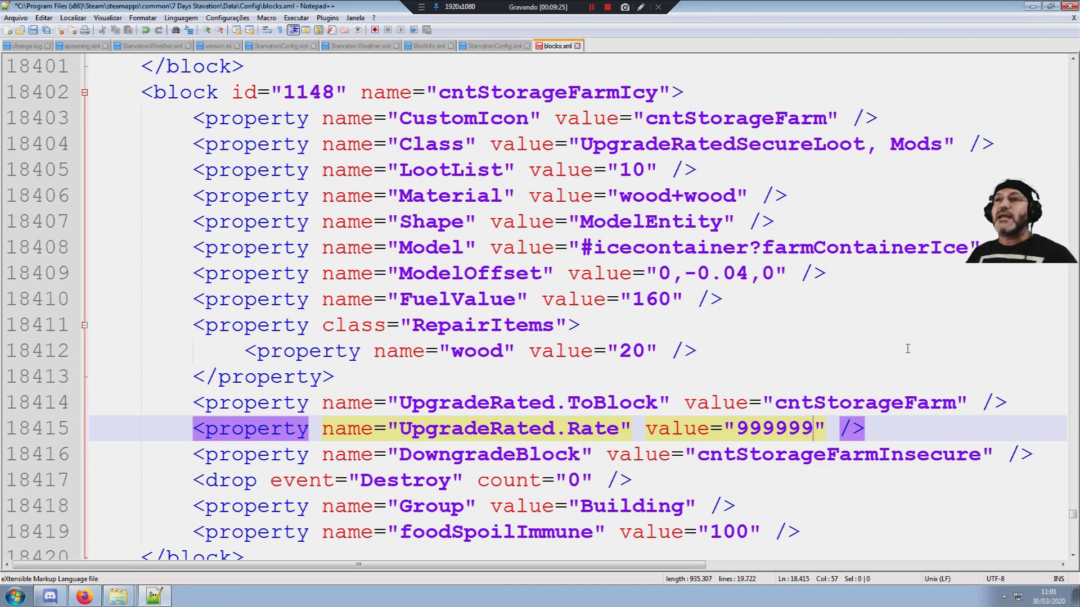
pyautogui.click(32, 30)
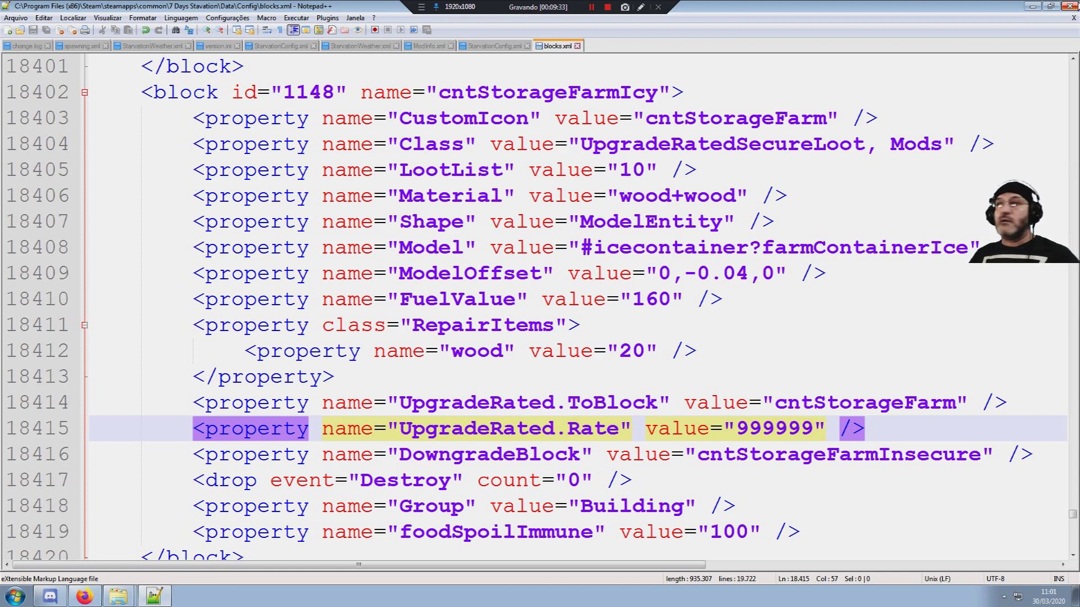
pyautogui.click(1069, 6)
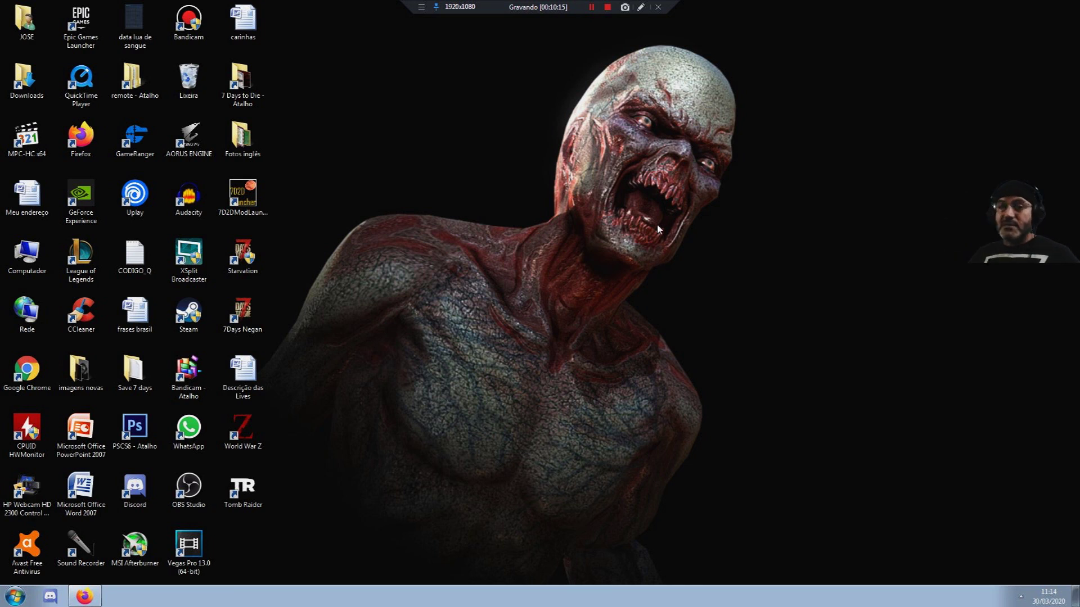
# - Open the %appdata% location from a system search and enter its 7DaysToDie folder
pyautogui.click(13, 597)
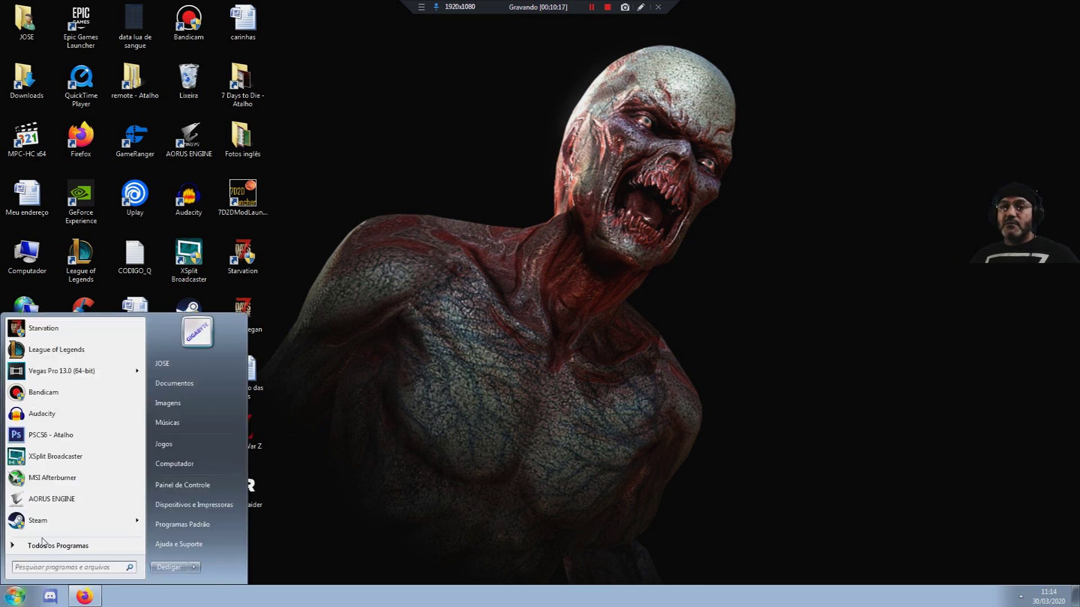
pyautogui.click(44, 567)
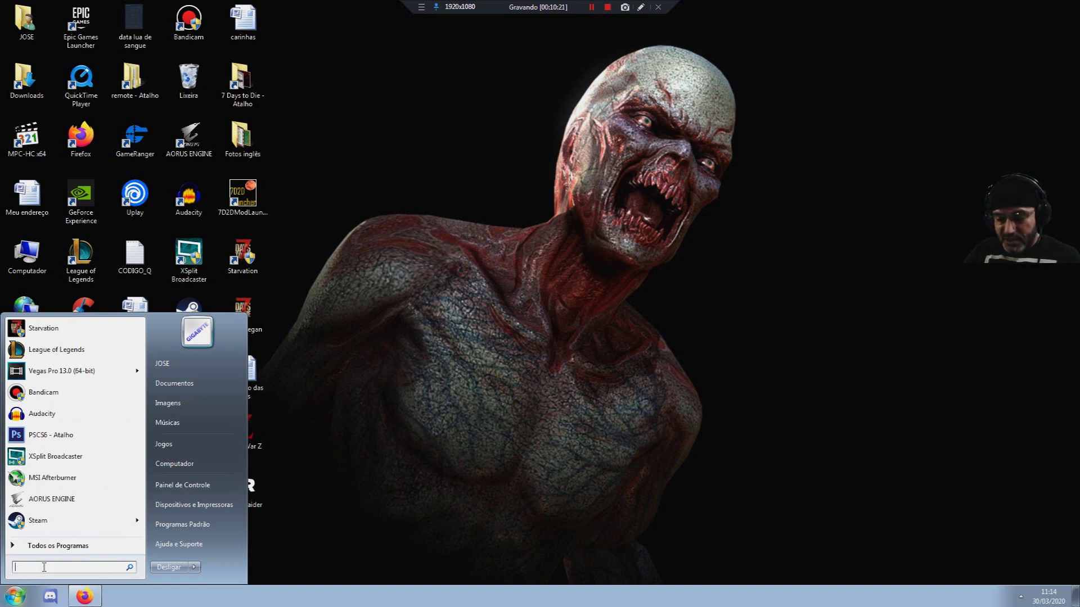
pyautogui.write('%')
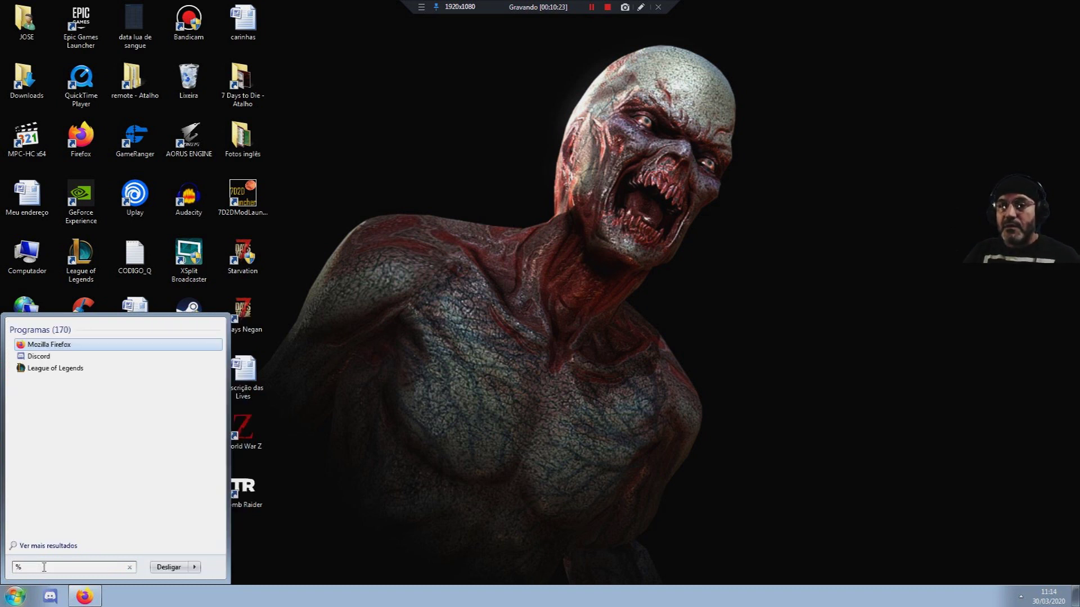
pyautogui.write('appd')
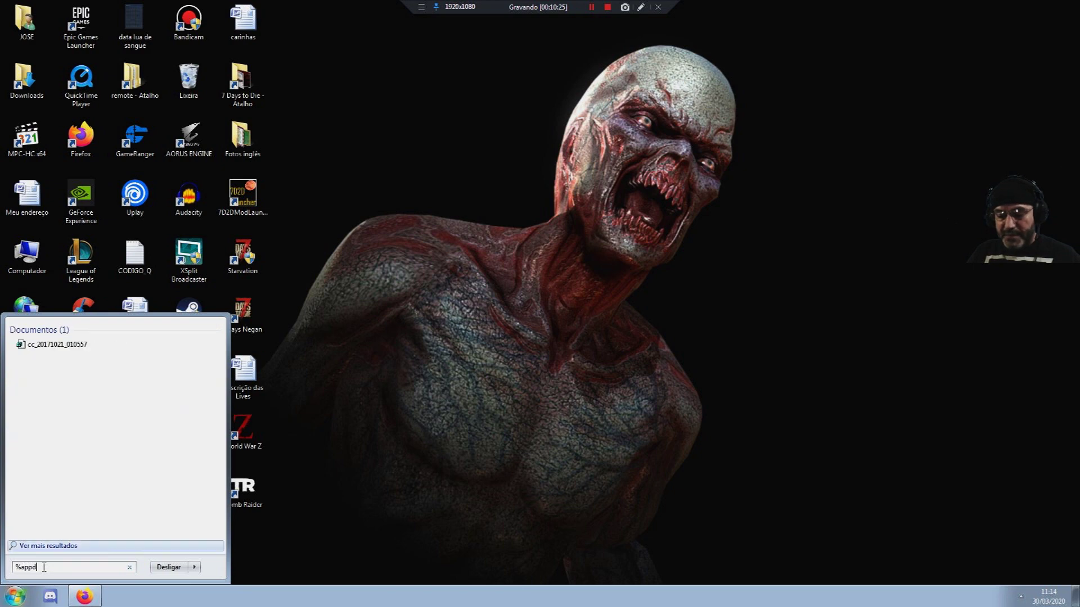
pyautogui.write('ata%')
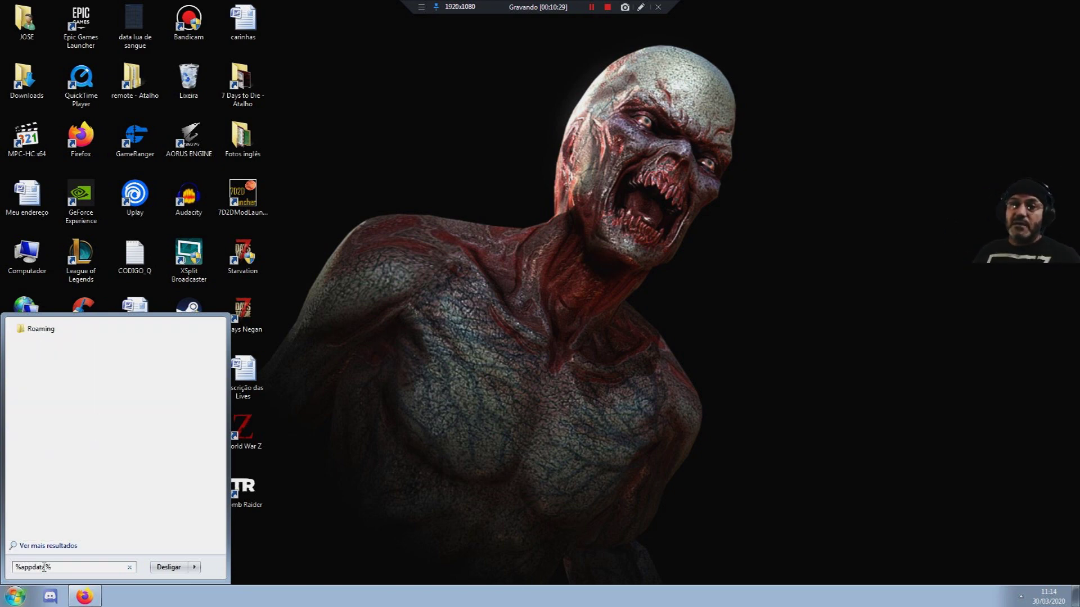
pyautogui.press('Return')
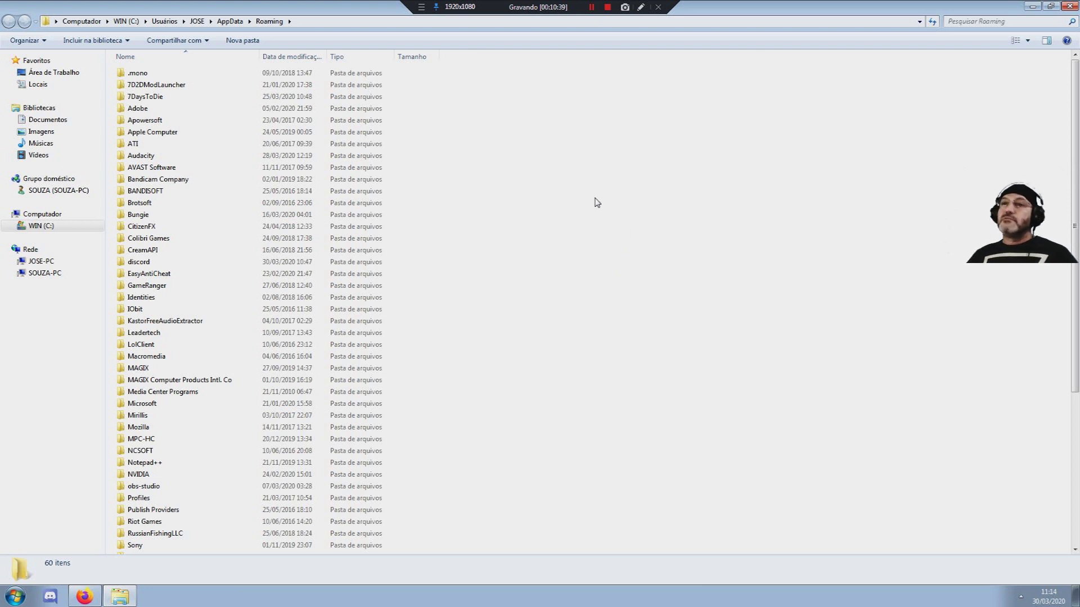
pyautogui.click(166, 99)
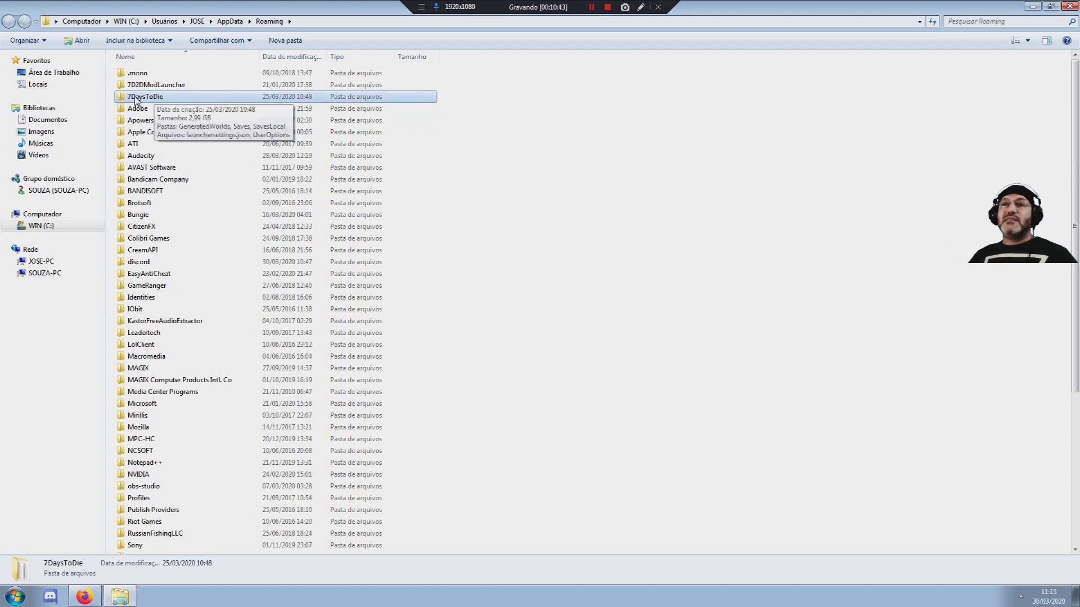
pyautogui.doubleClick(174, 100)
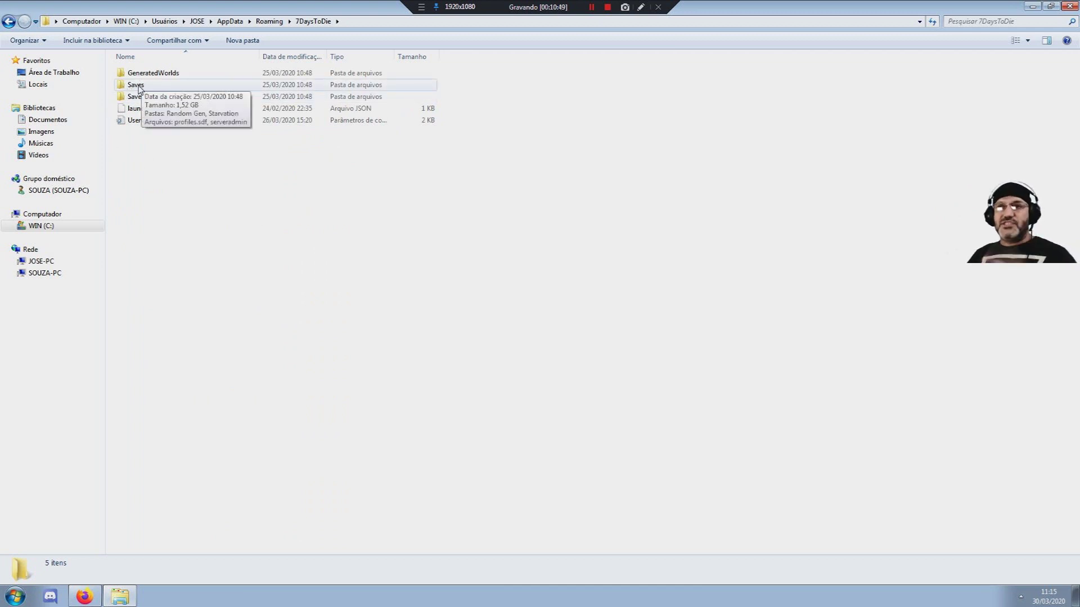
# - Open the StarvationWeather file from the Starvation subfolder of Saves for editing in Notepad++
pyautogui.doubleClick(150, 88)
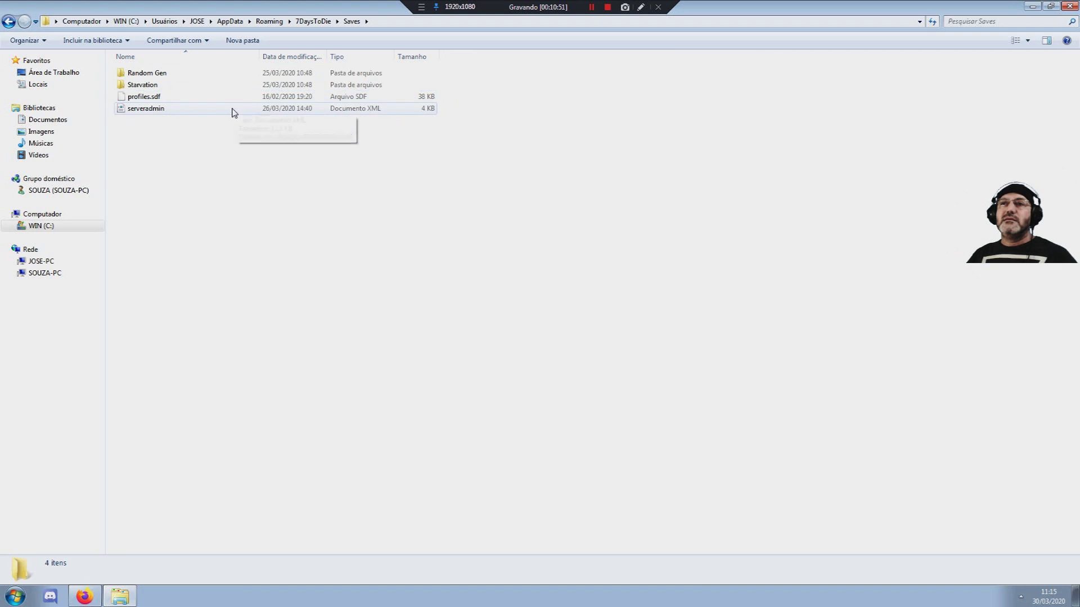
pyautogui.click(151, 89)
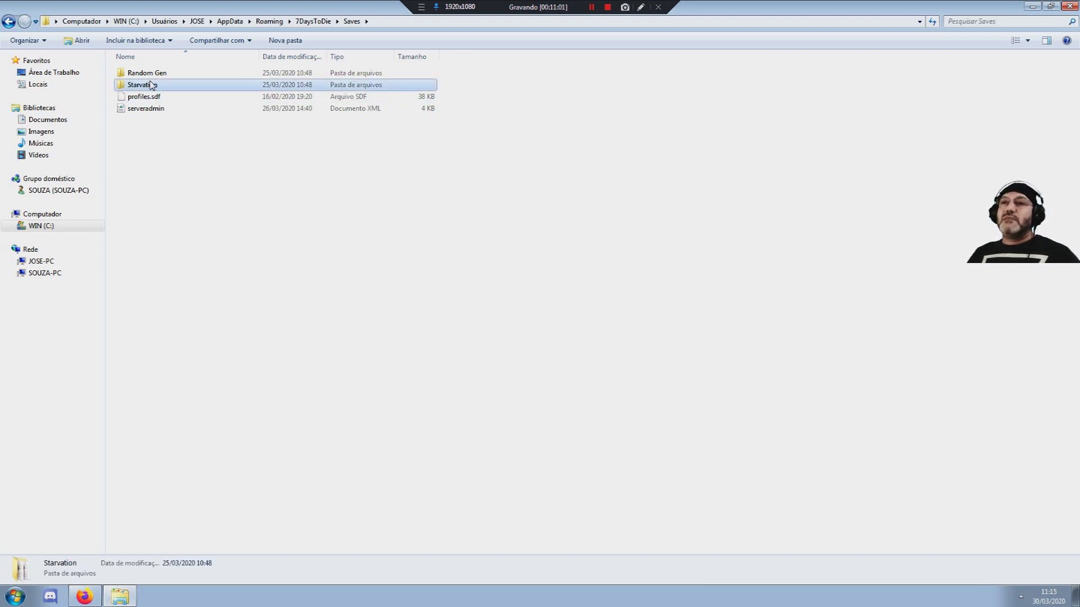
pyautogui.doubleClick(155, 89)
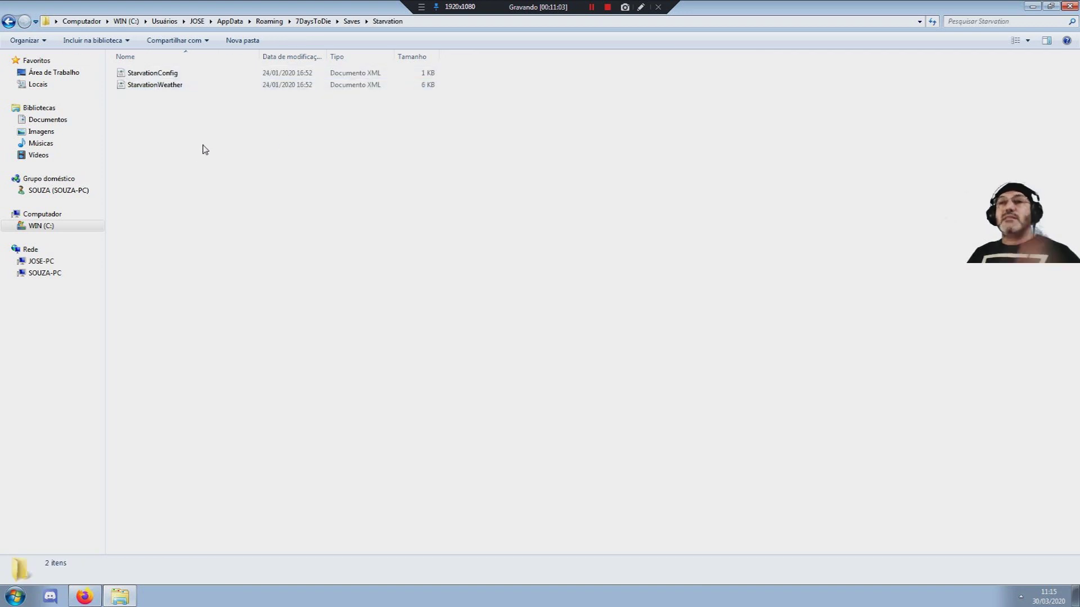
pyautogui.rightClick(160, 92)
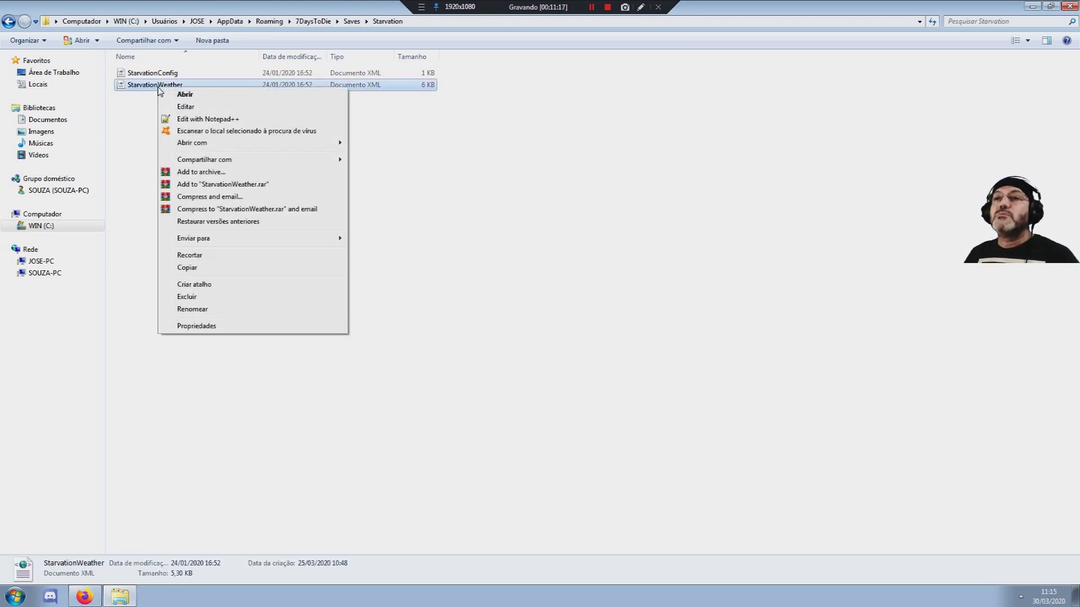
pyautogui.click(185, 121)
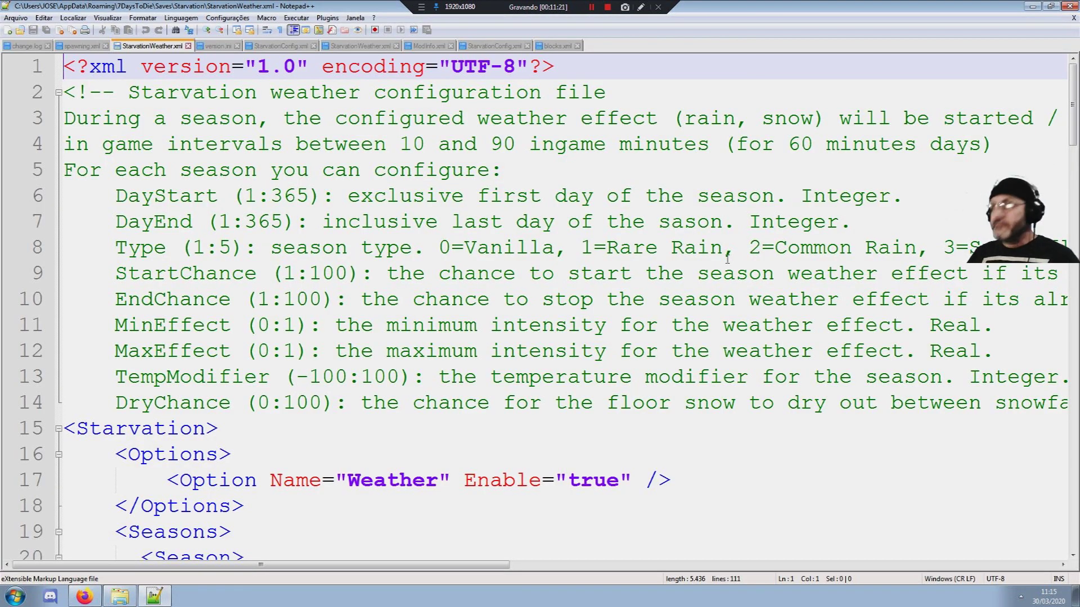
# - Reduce the editor text size and look over the notes and season blocks of StarvationWeather.xml
pyautogui.click(219, 33)
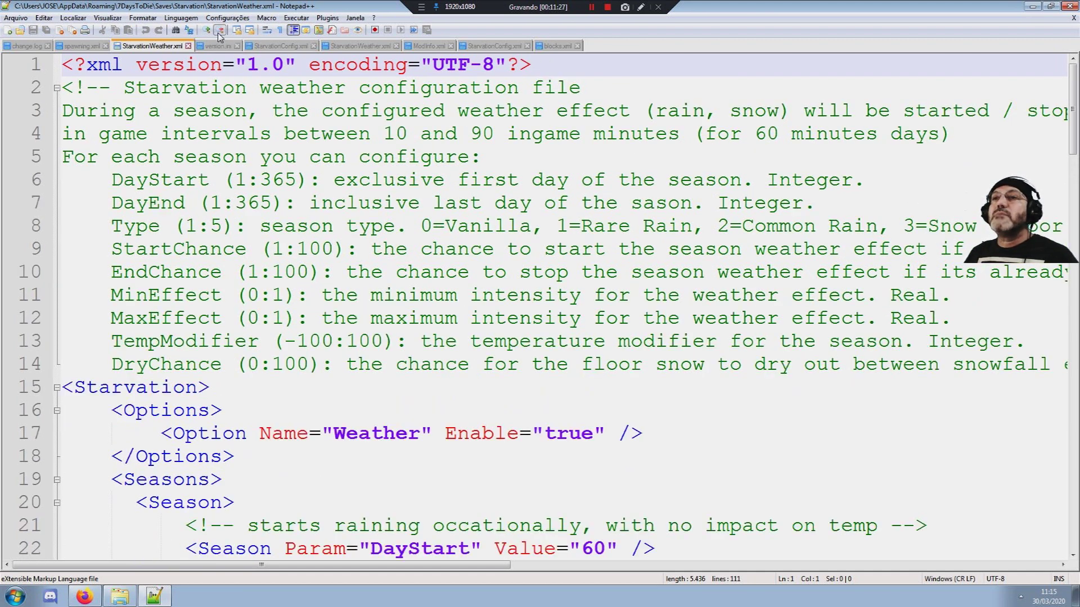
pyautogui.click(219, 34)
pyautogui.click(220, 34)
pyautogui.click(220, 34)
pyautogui.click(219, 34)
pyautogui.click(219, 34)
pyautogui.click(219, 34)
pyautogui.click(220, 34)
pyautogui.click(219, 34)
pyautogui.click(219, 34)
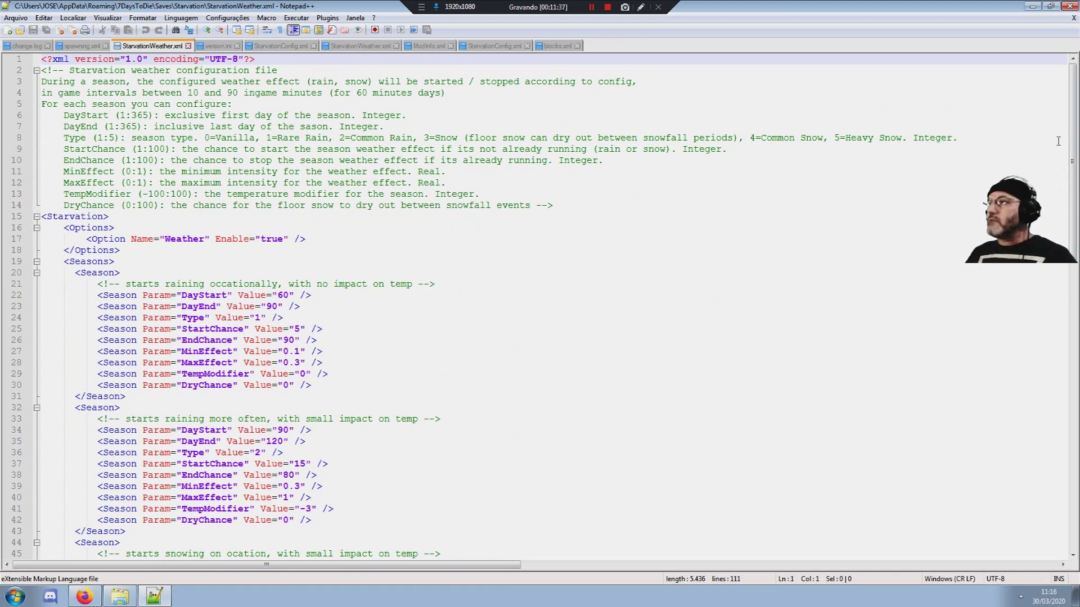
pyautogui.scroll(-20, 1037, 185)
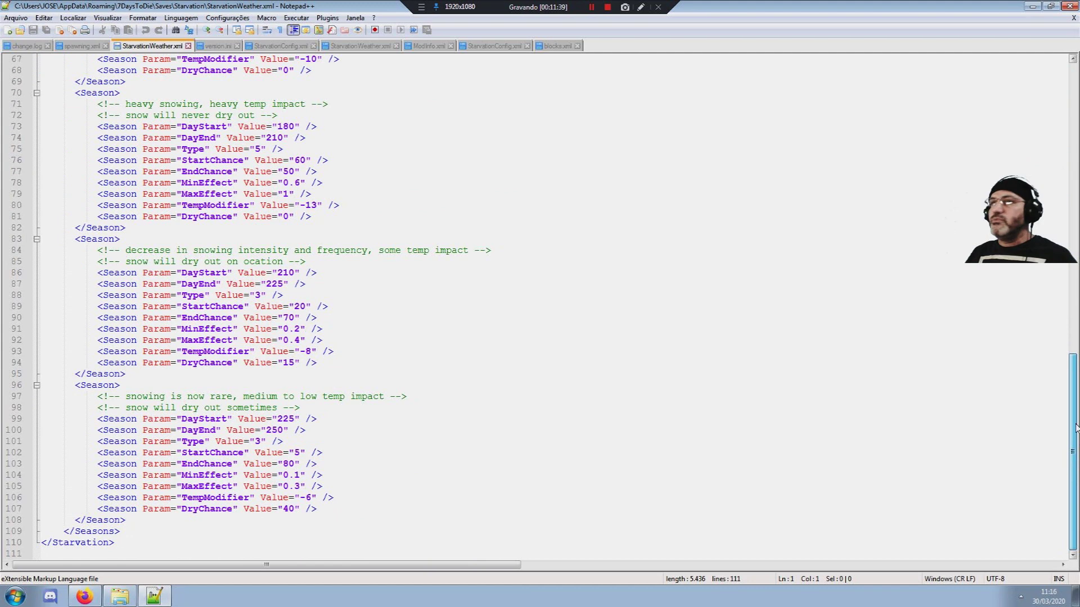
pyautogui.scroll(20, 140, 503)
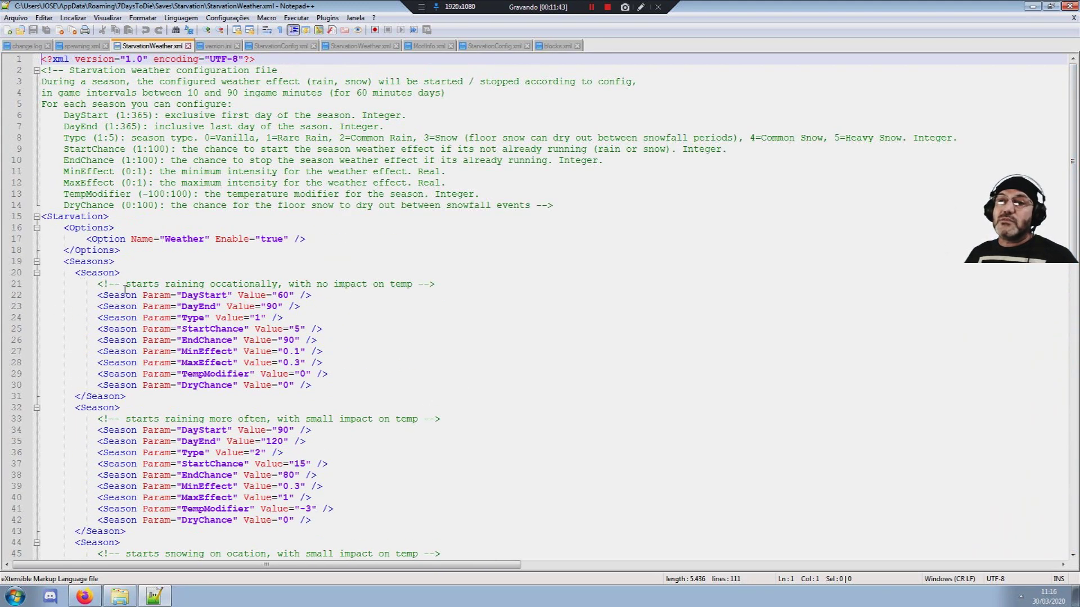
pyautogui.scroll(-2, 354, 337)
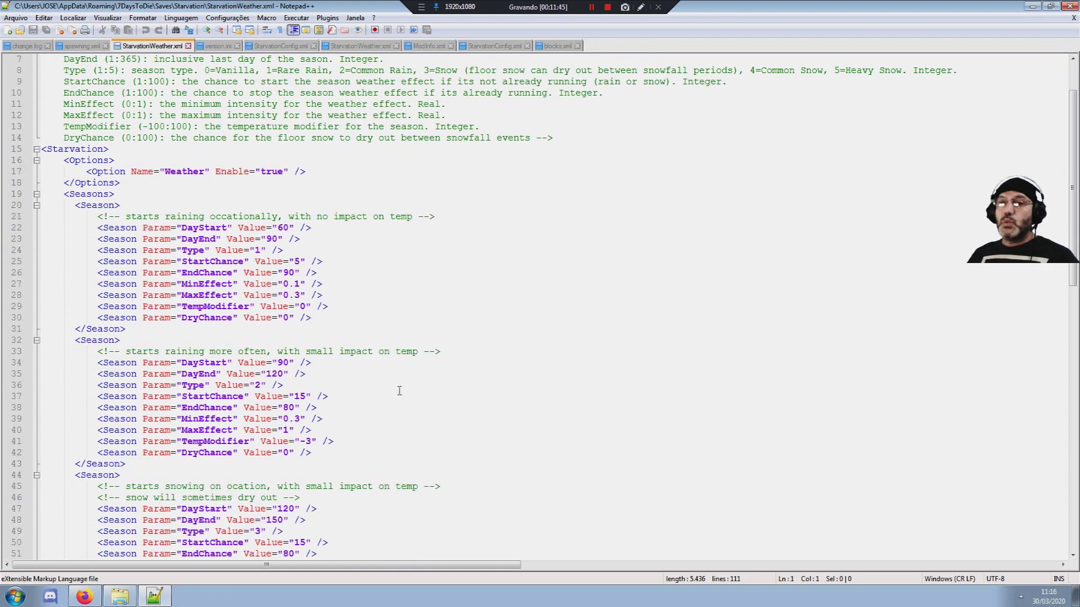
pyautogui.scroll(-3, 394, 351)
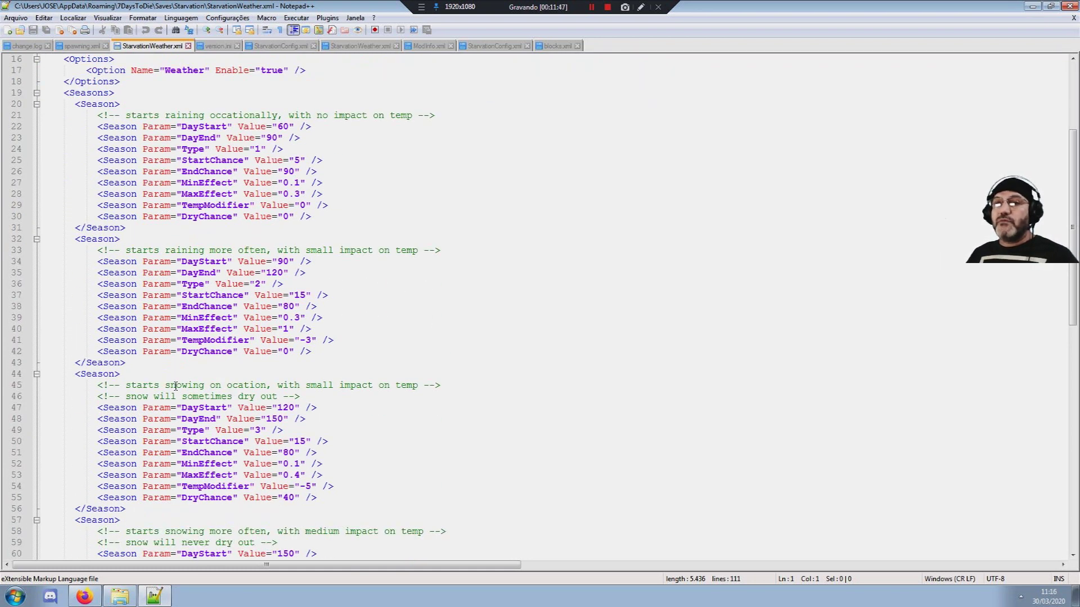
pyautogui.scroll(-1, 115, 380)
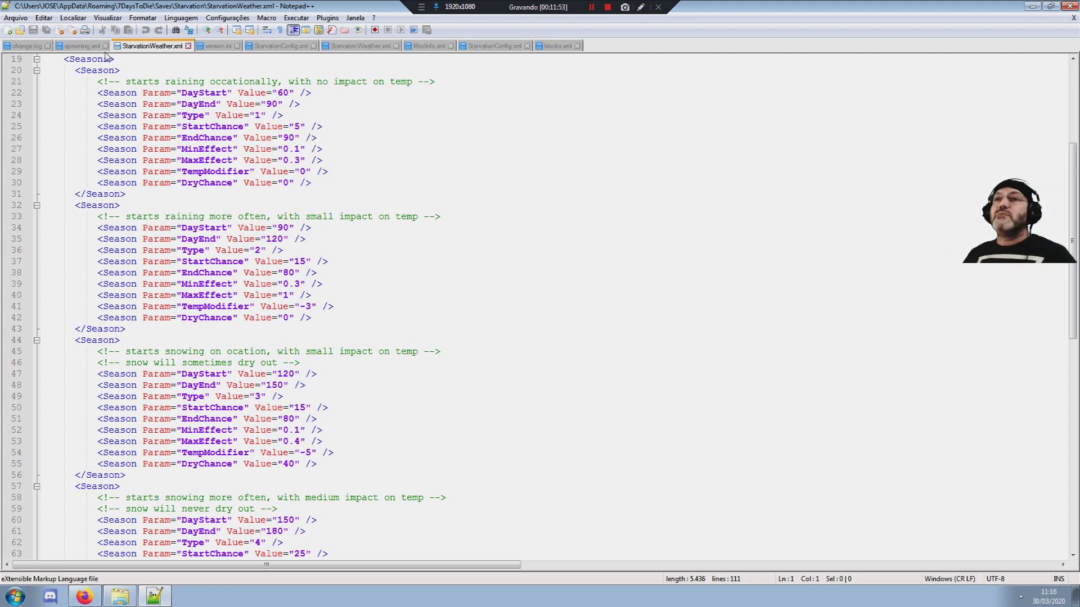
# - Enlarge the editor text and read through the rain and snow season blocks to the end of the file
pyautogui.click(206, 30)
pyautogui.click(207, 30)
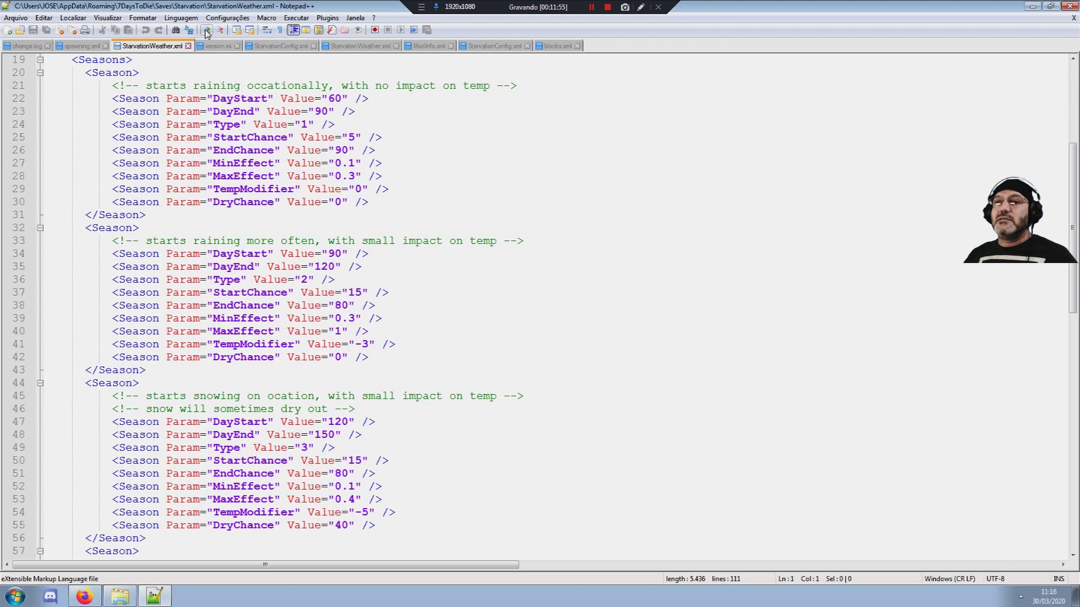
pyautogui.click(207, 30)
pyautogui.click(206, 30)
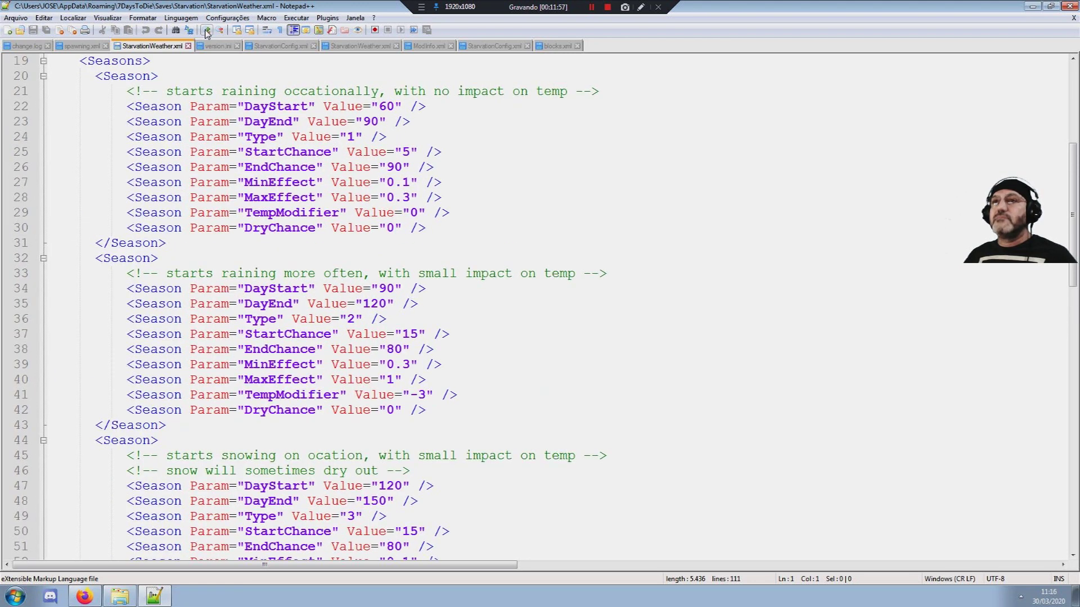
pyautogui.click(207, 30)
pyautogui.click(206, 31)
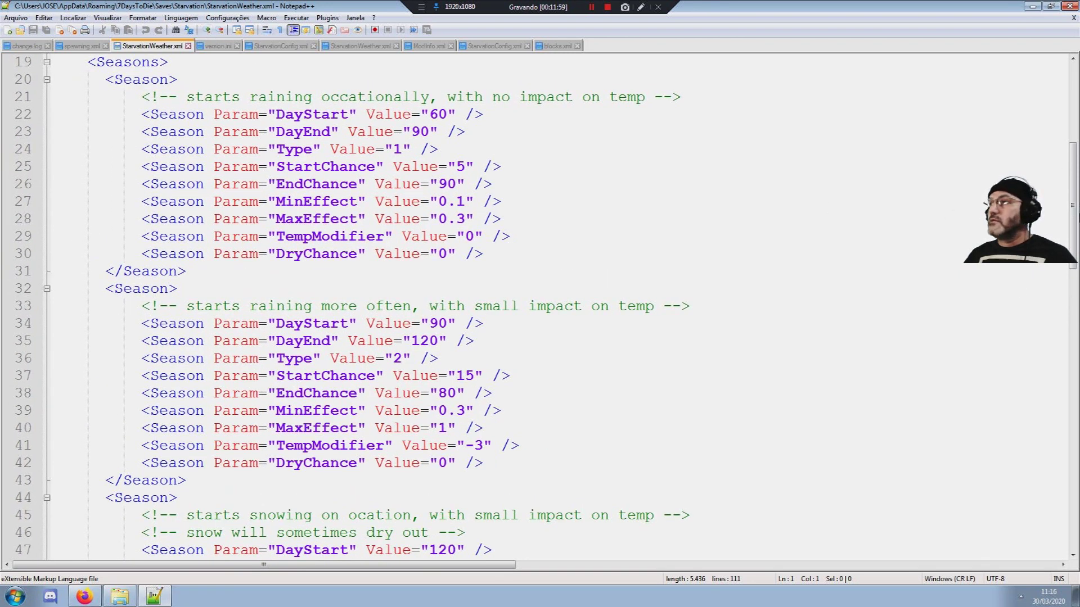
pyautogui.moveTo(1073, 197); pyautogui.dragTo(1072, 249)
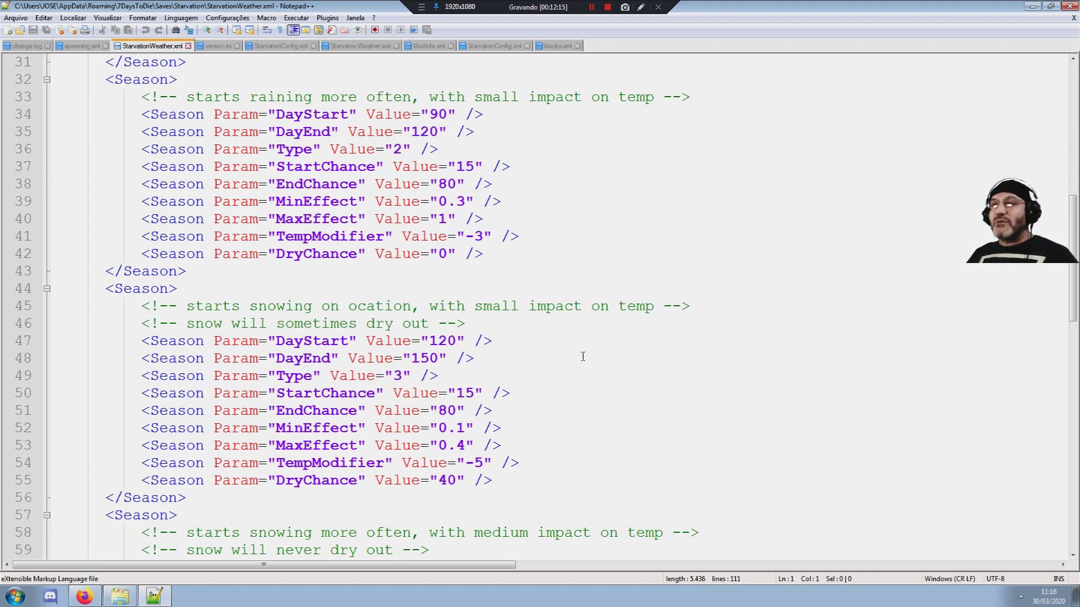
pyautogui.scroll(-1, 576, 355)
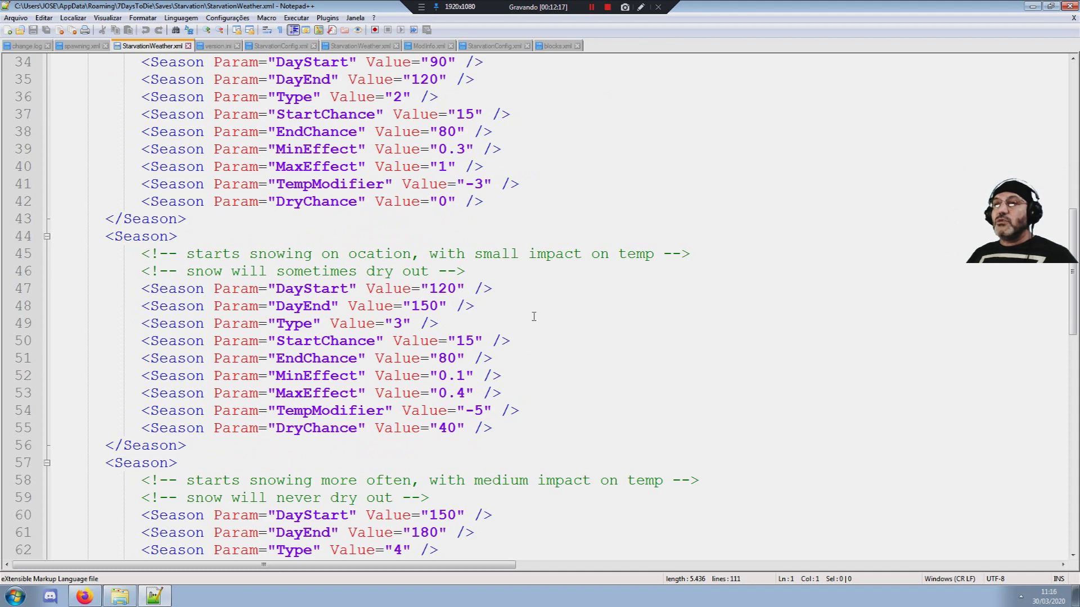
pyautogui.scroll(-1, 454, 336)
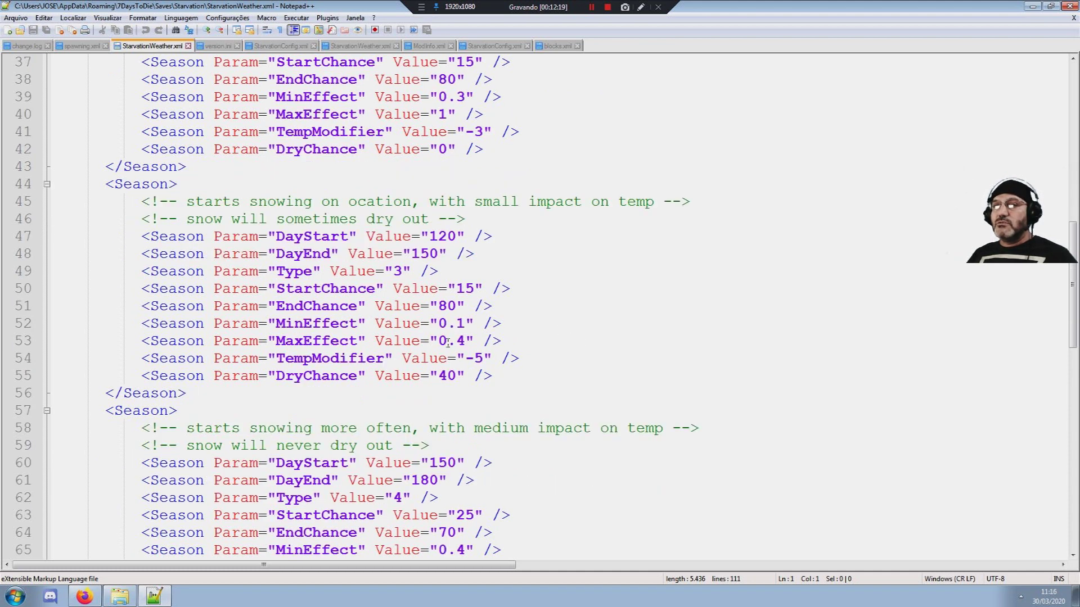
pyautogui.scroll(-3, 293, 489)
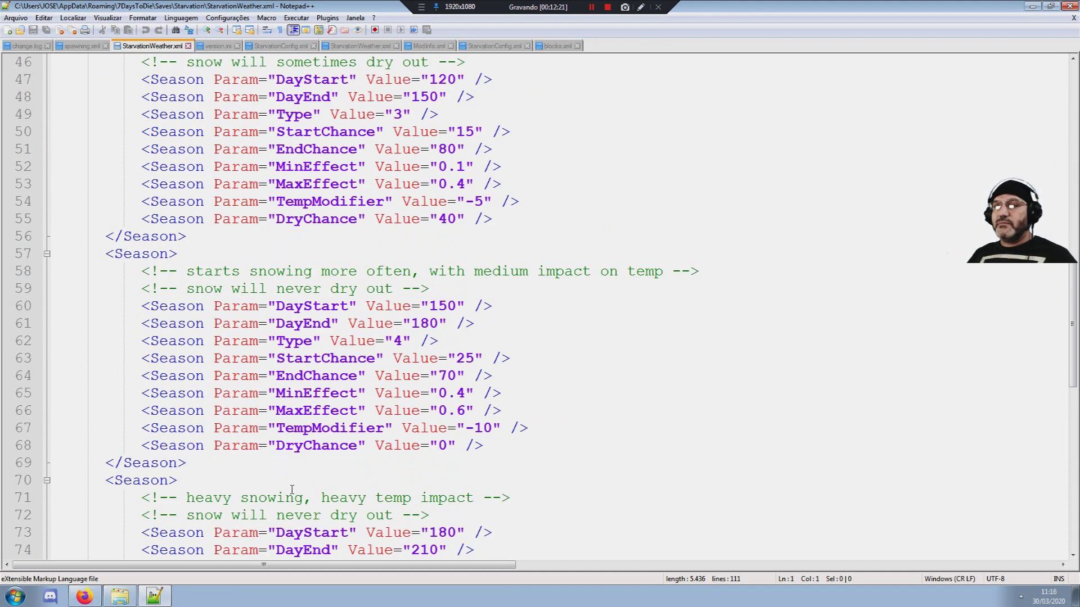
pyautogui.scroll(-3, 372, 479)
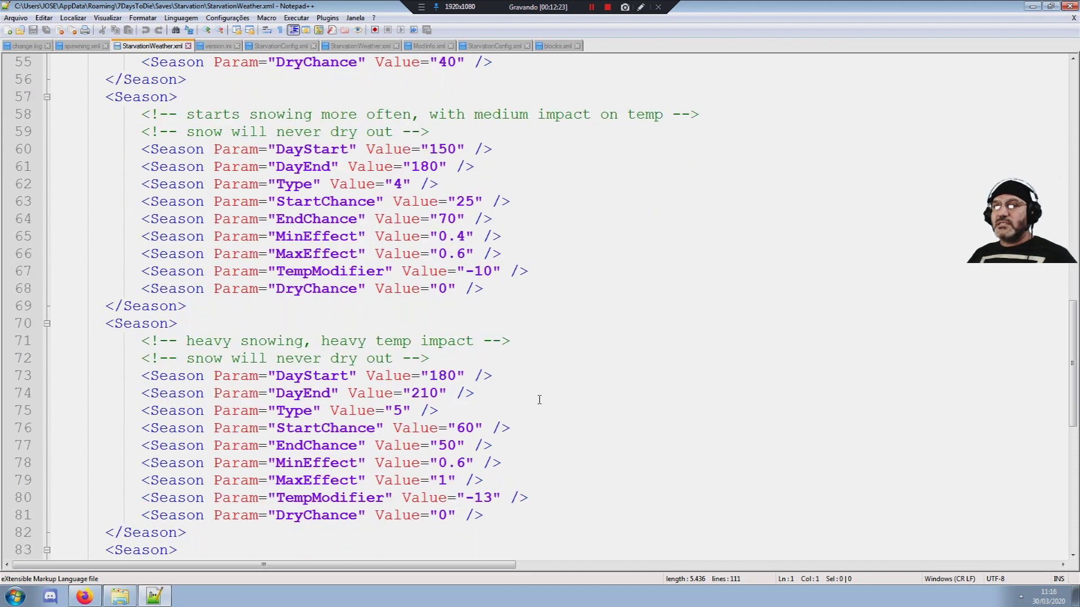
pyautogui.scroll(-3, 405, 387)
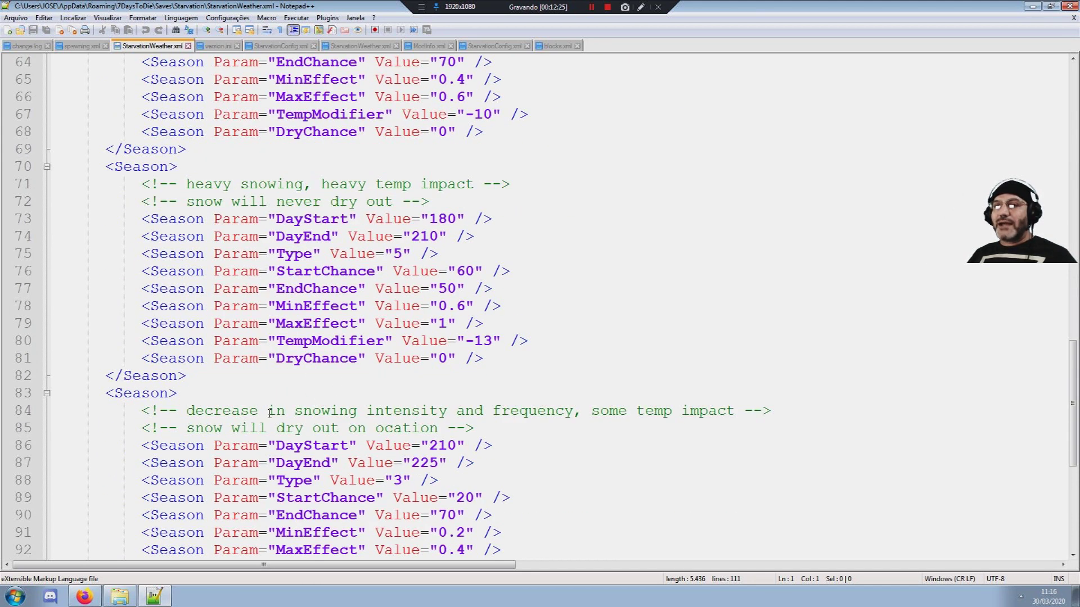
pyautogui.scroll(-3, 336, 410)
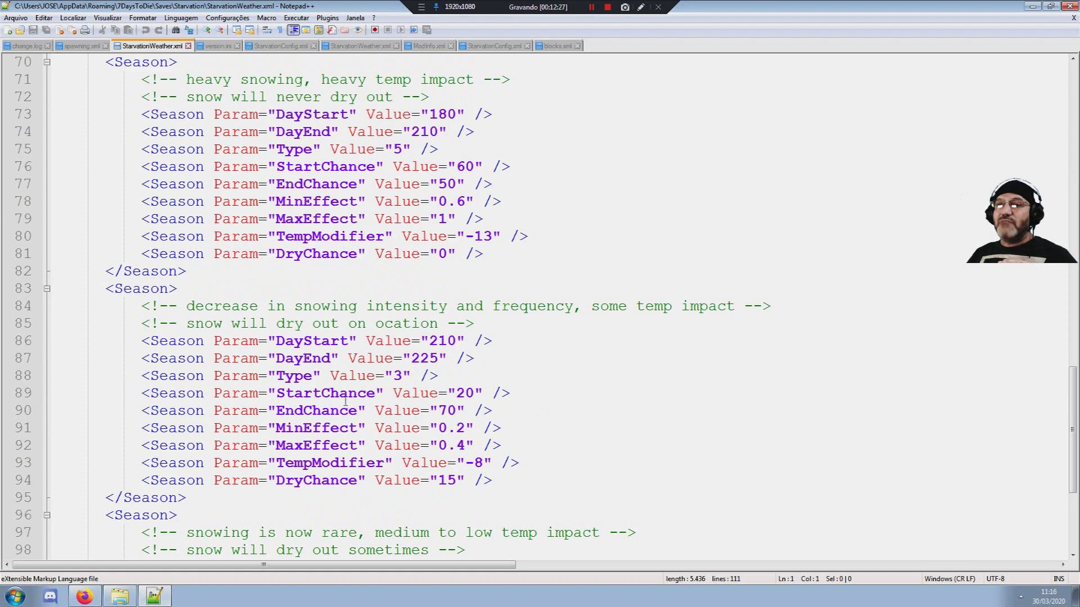
pyautogui.scroll(-3, 361, 365)
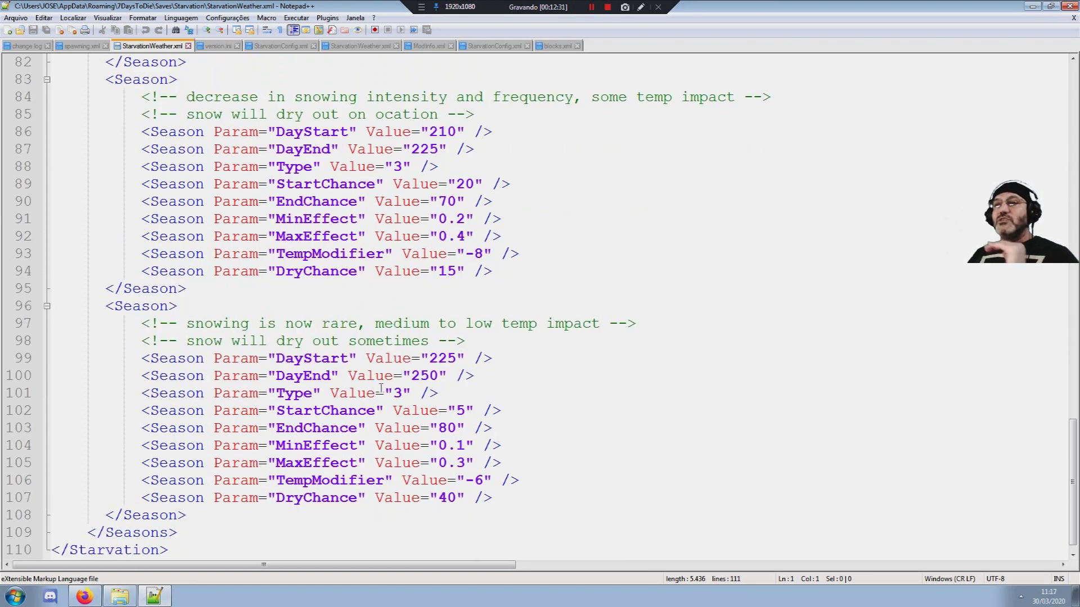
pyautogui.scroll(-1, 378, 383)
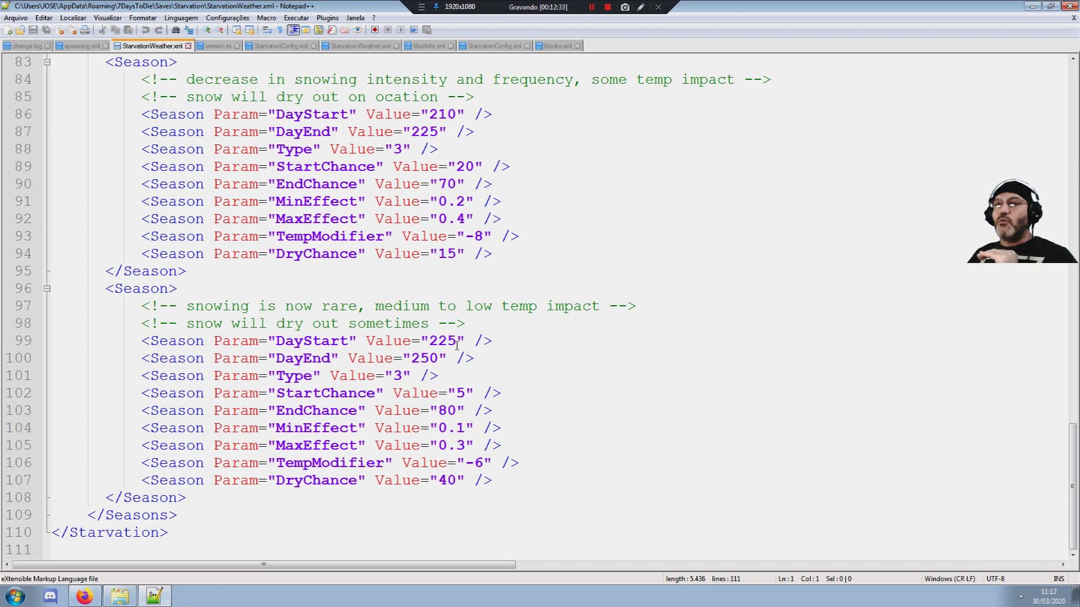
# - Set the DayStart value to 80 in the season block commented as starting to snow on occasion with small temperature impact
pyautogui.scroll(2, 418, 337)
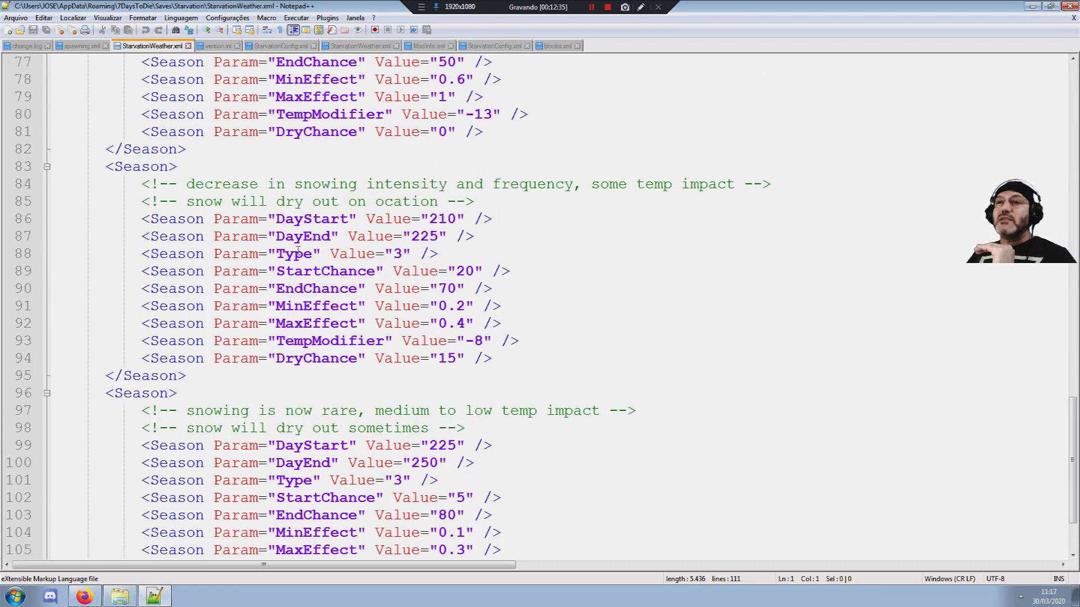
pyautogui.scroll(8, 315, 256)
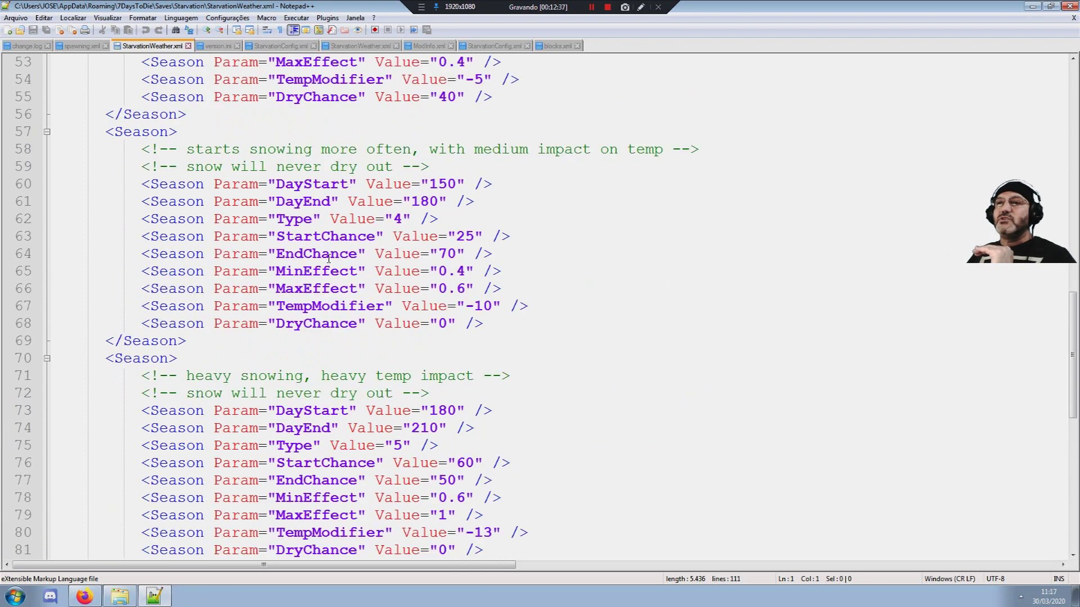
pyautogui.scroll(2, 331, 260)
pyautogui.scroll(4, 288, 273)
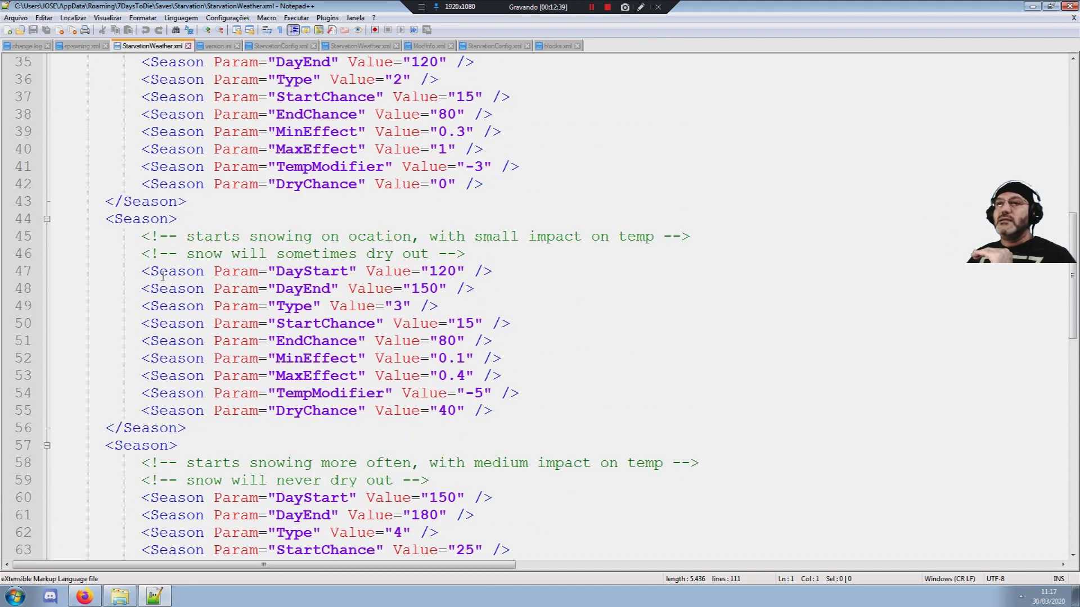
pyautogui.scroll(3, 345, 314)
pyautogui.scroll(1, 346, 313)
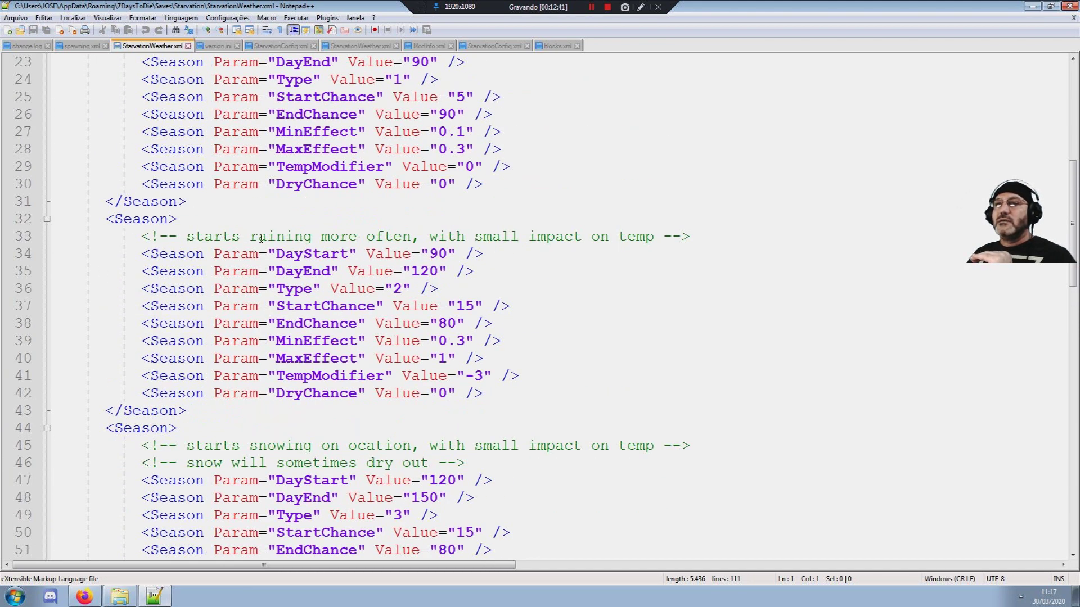
pyautogui.scroll(-2, 534, 302)
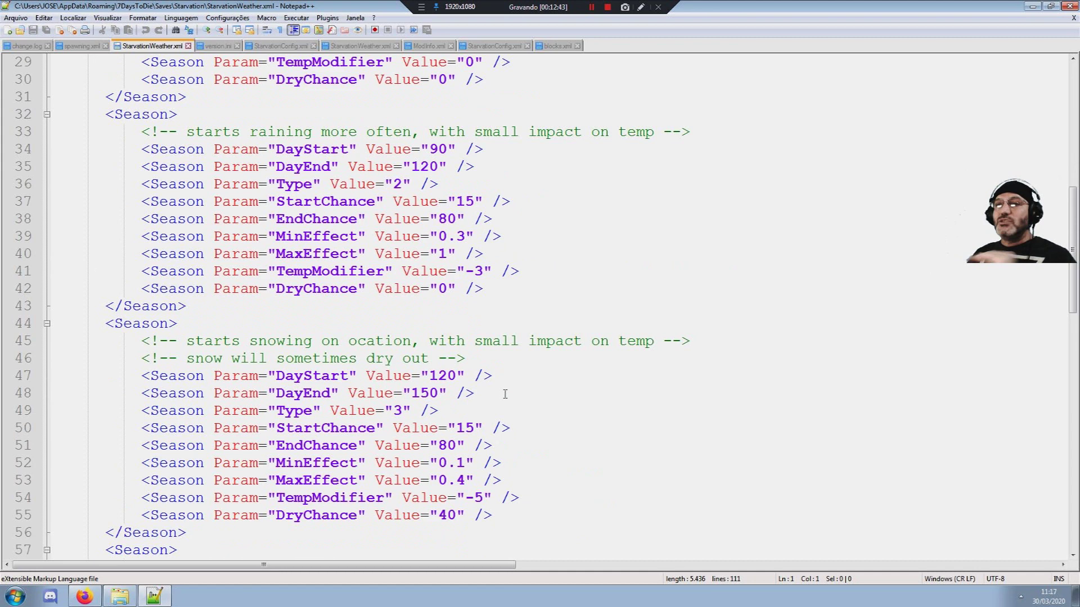
pyautogui.scroll(-1, 505, 383)
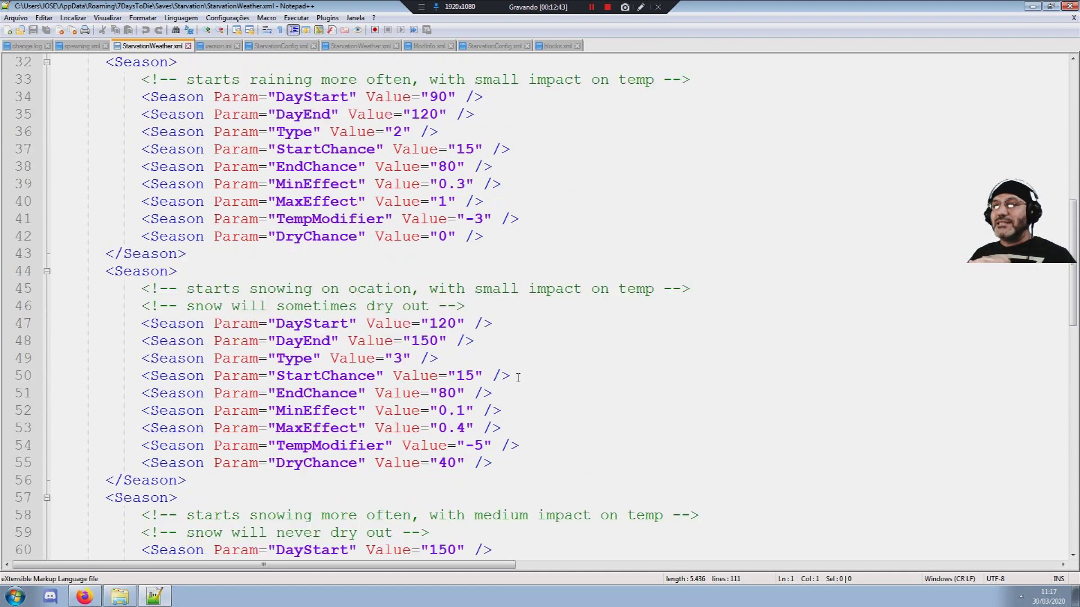
pyautogui.click(458, 324)
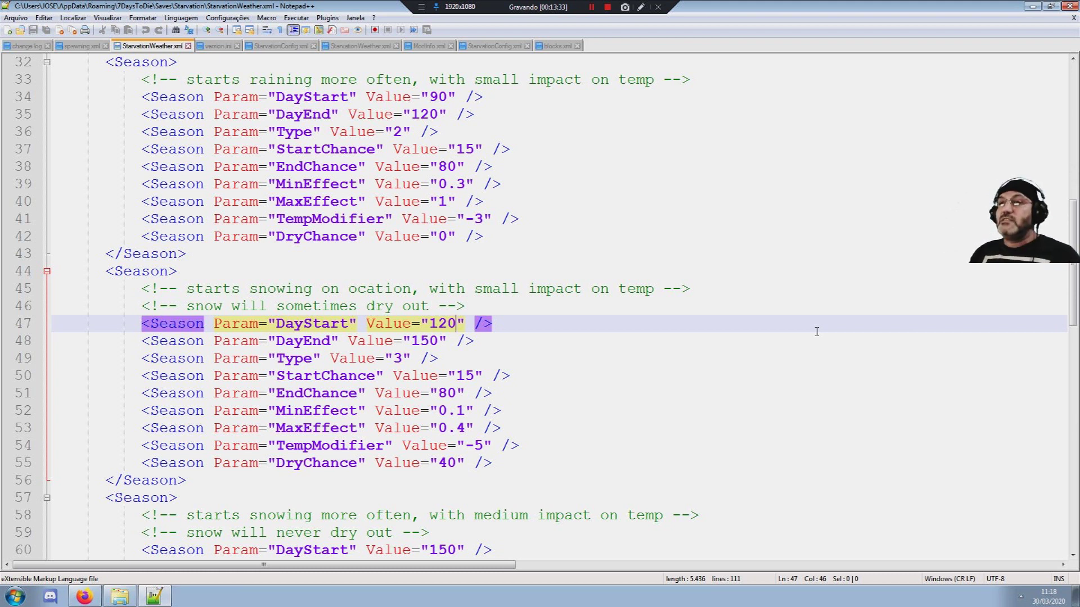
pyautogui.press('BackSpace')
pyautogui.press('BackSpace')
pyautogui.press('BackSpace')
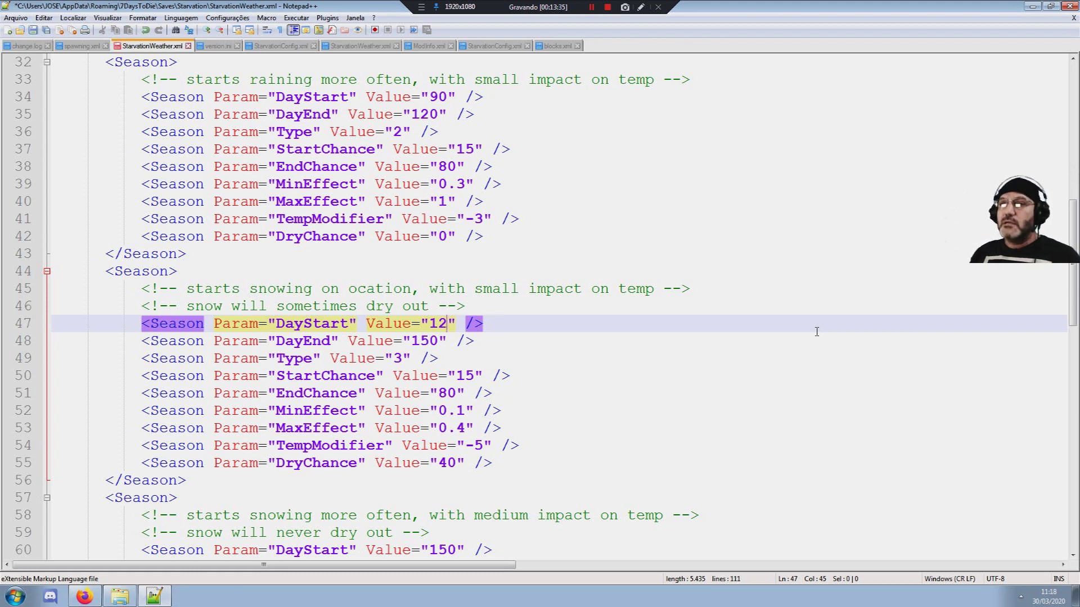
pyautogui.write('80')
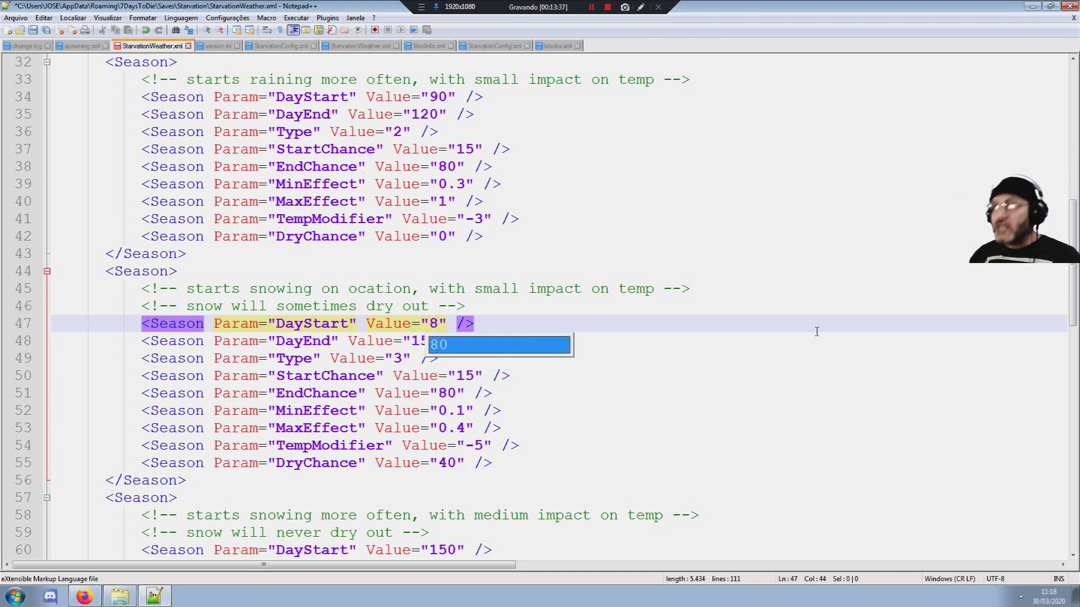
pyautogui.click(535, 325)
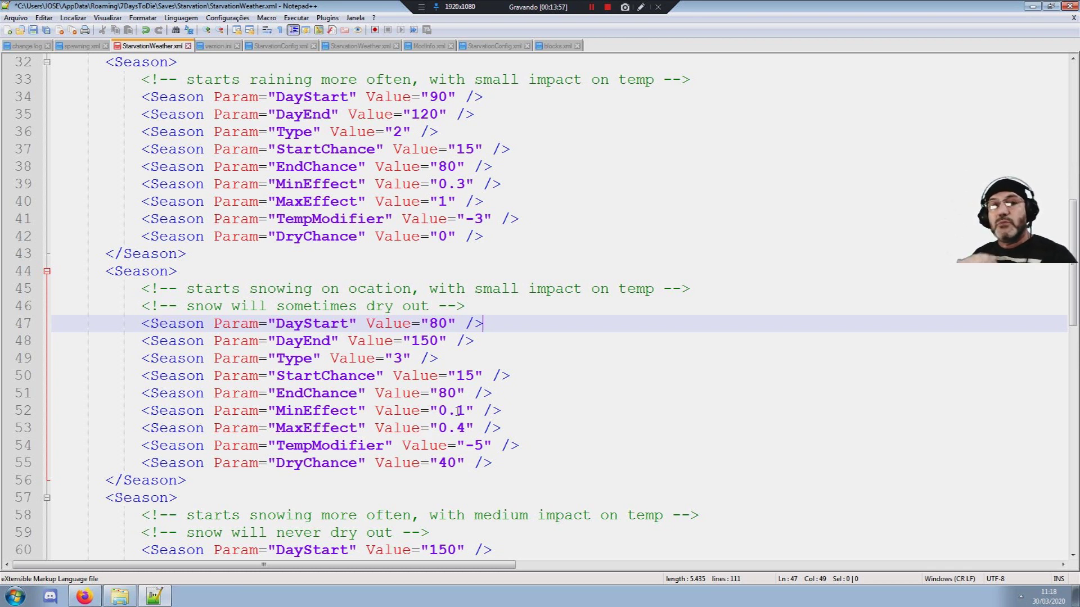
# - Set the DayEnd value to 110 in the season block commented as starting to snow on occasion
pyautogui.click(435, 341)
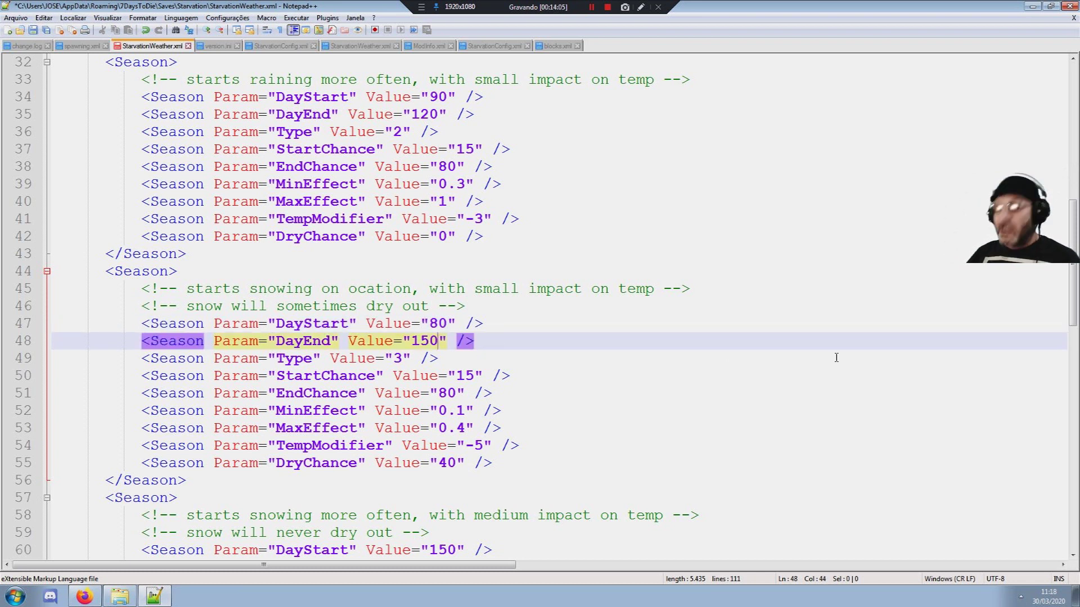
pyautogui.press('BackSpace')
pyautogui.press('BackSpace')
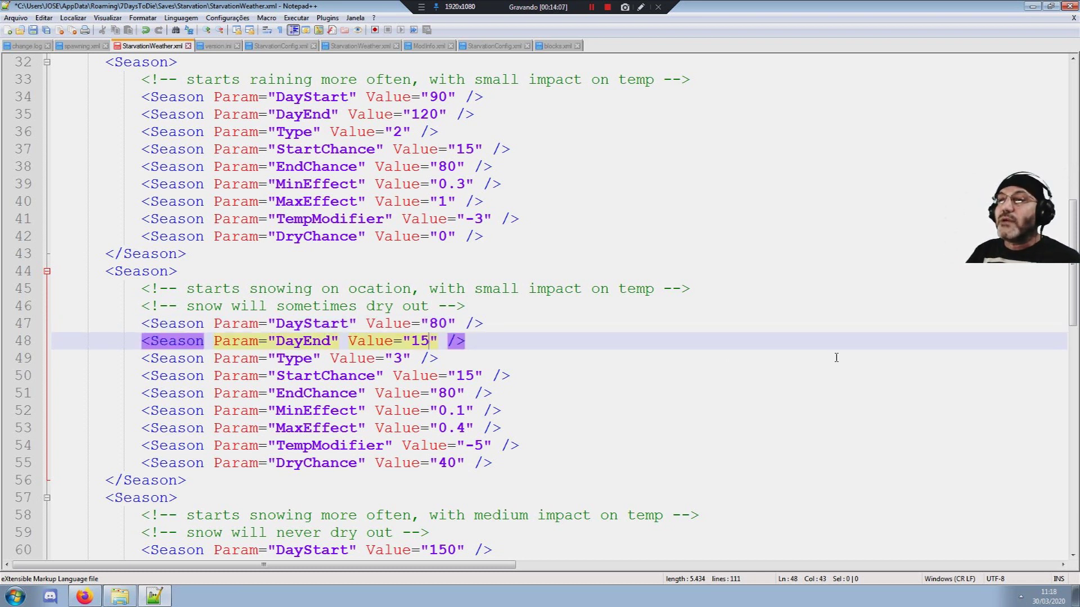
pyautogui.write('110')
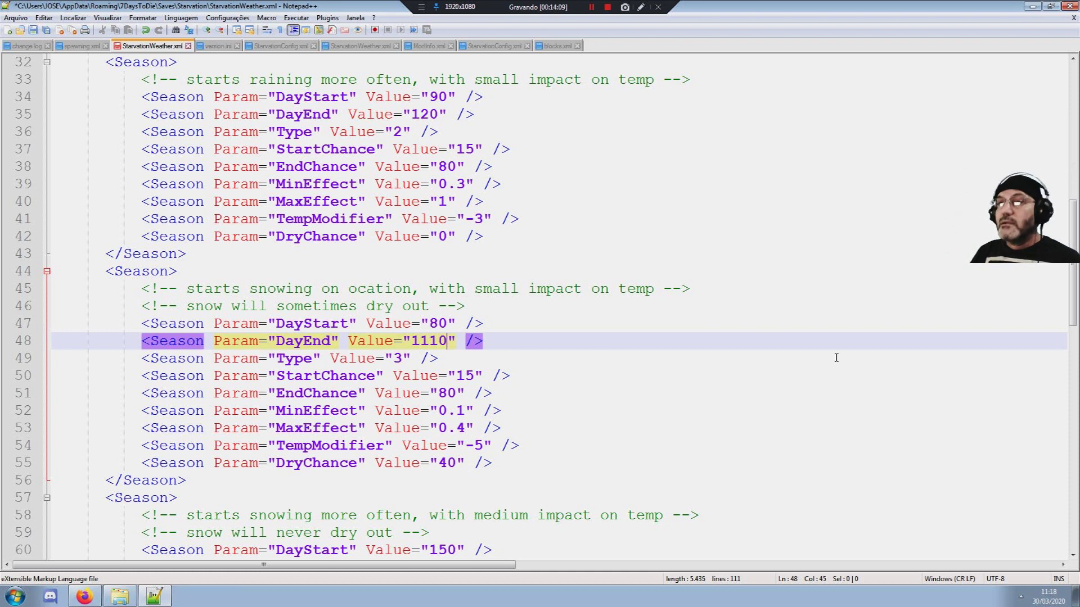
pyautogui.press('BackSpace')
pyautogui.press('BackSpace')
pyautogui.press('BackSpace')
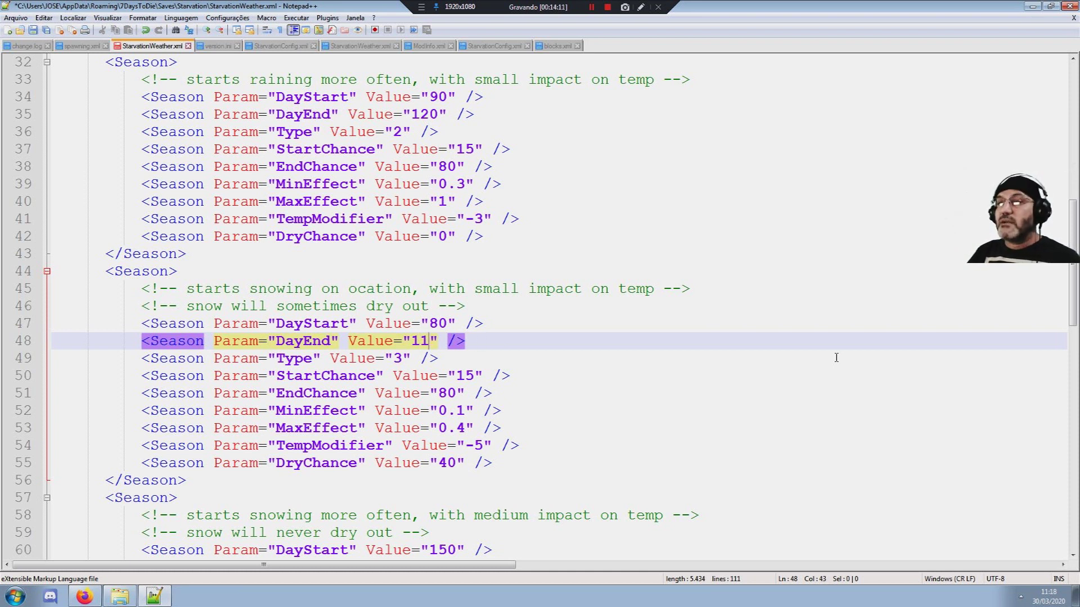
pyautogui.write('10')
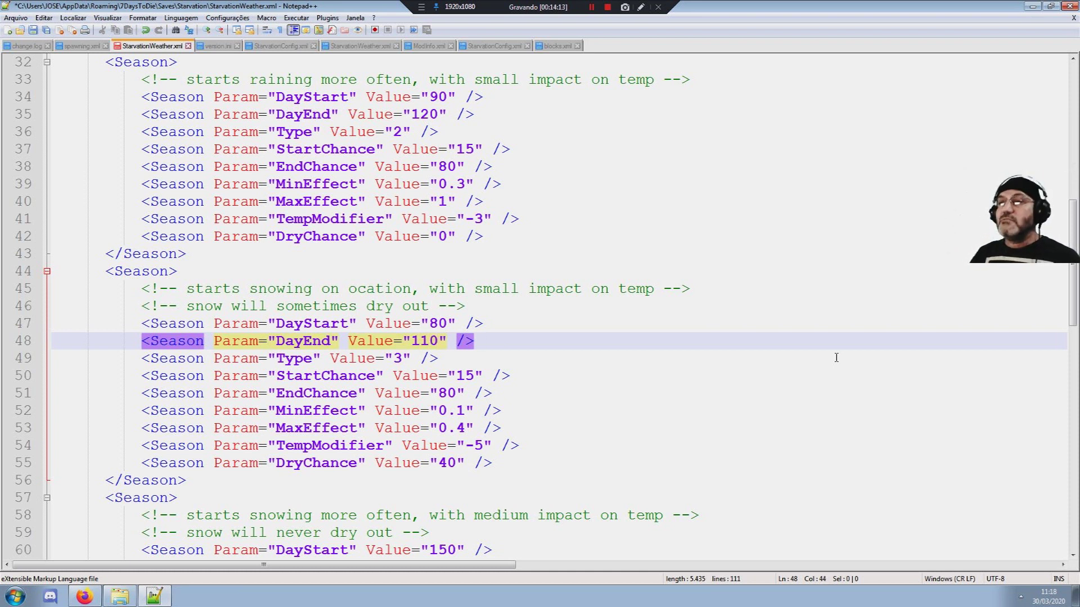
pyautogui.click(527, 340)
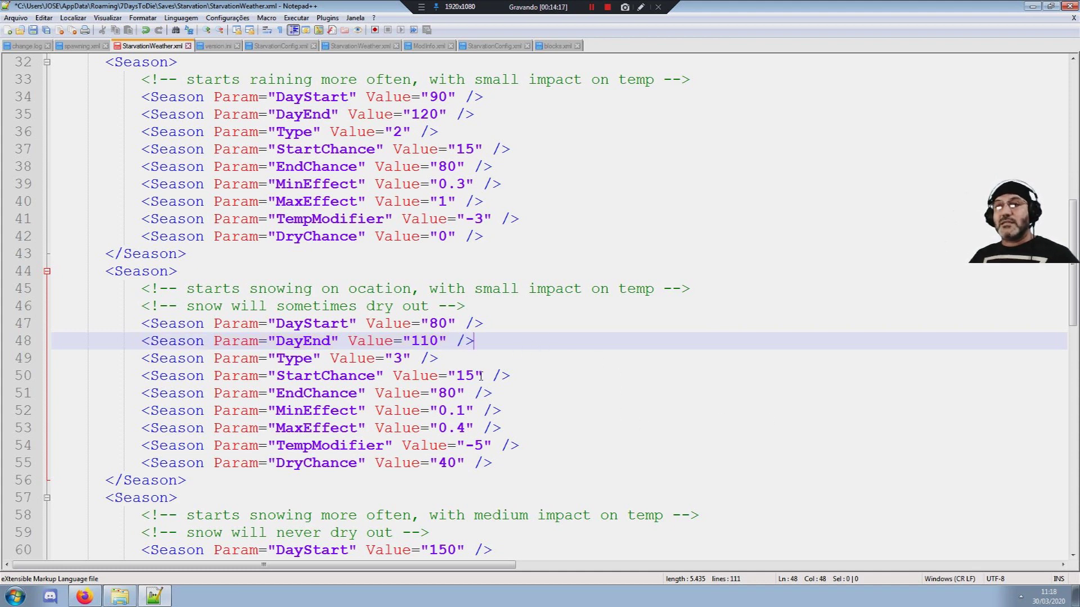
# - Set the DayStart value to 110 in the season block commented as snowing more often with medium temperature impact
pyautogui.scroll(-1, 492, 387)
pyautogui.scroll(-2, 498, 385)
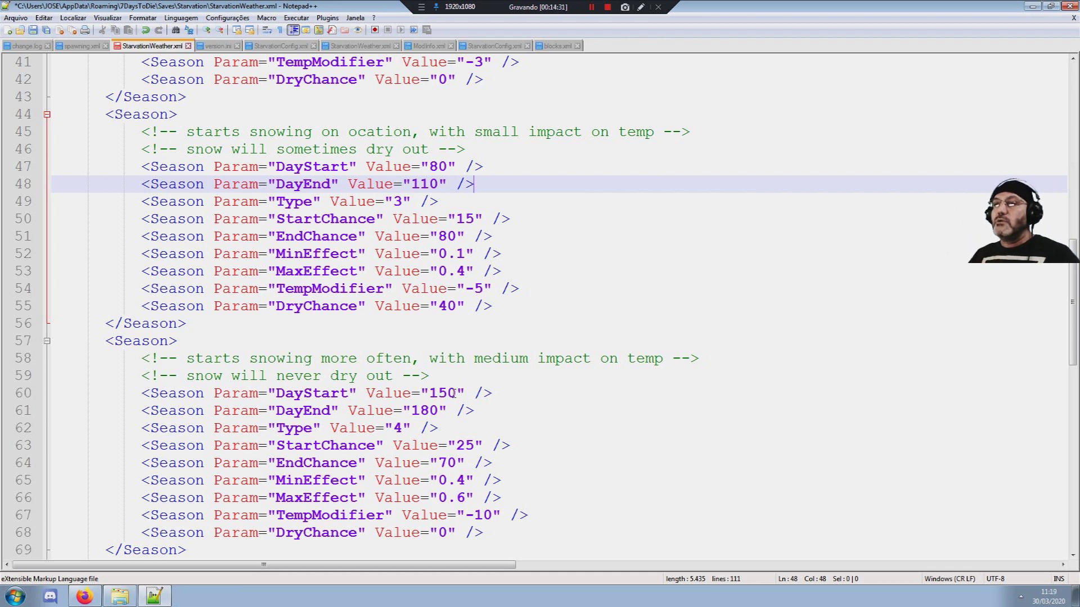
pyautogui.click(454, 393)
pyautogui.doubleClick(454, 393)
pyautogui.click(454, 393)
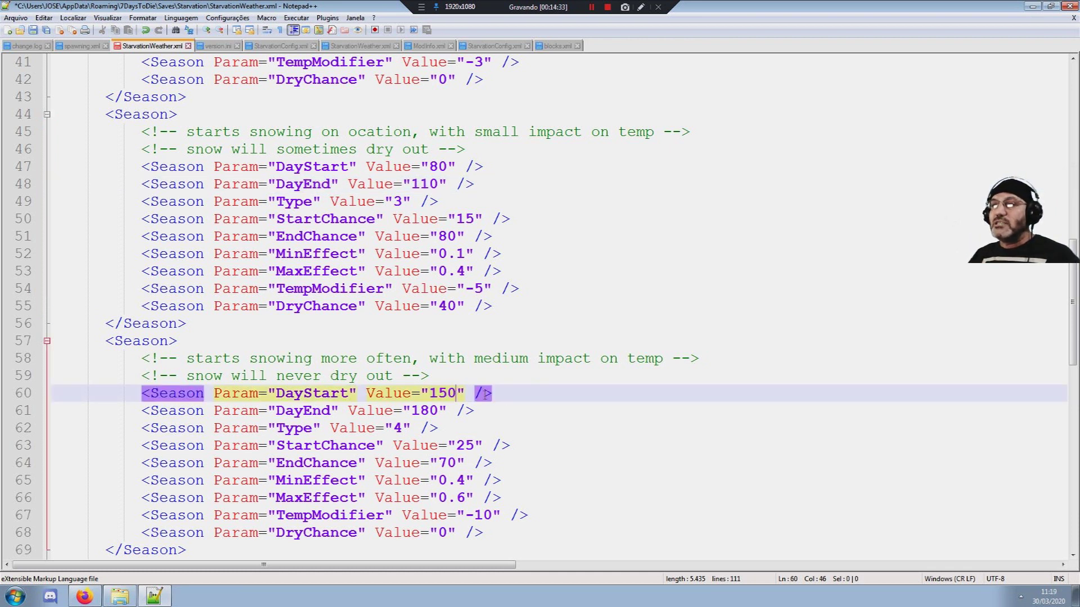
pyautogui.press('BackSpace')
pyautogui.press('BackSpace')
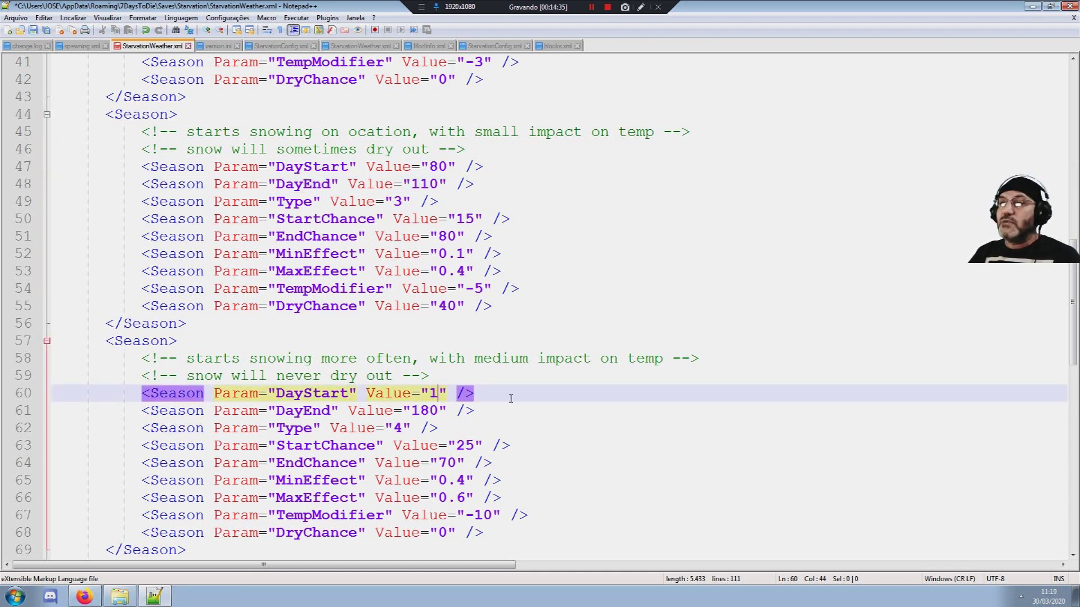
pyautogui.write('10')
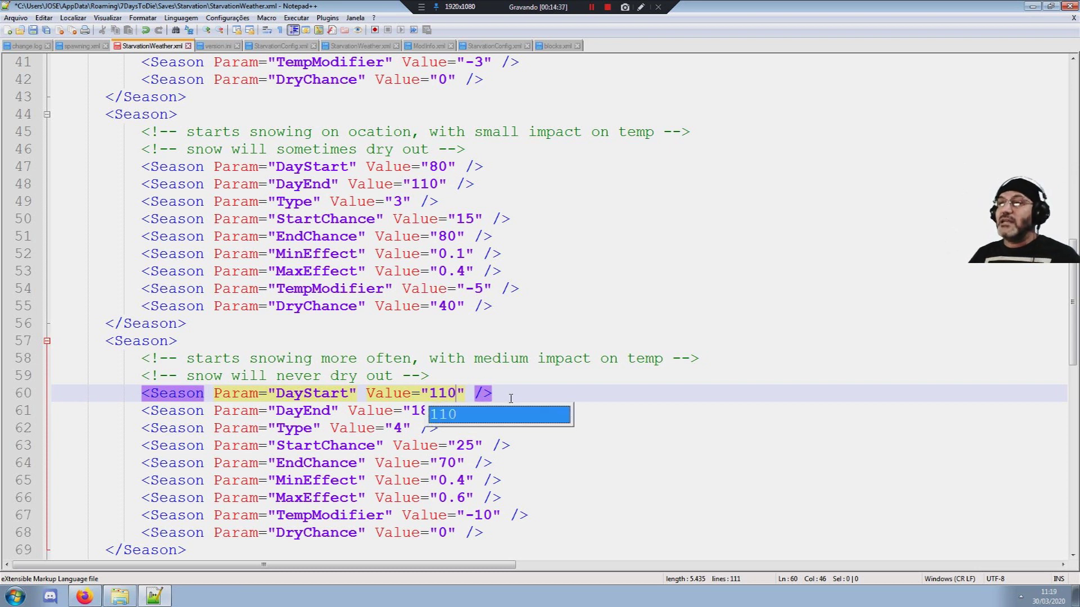
pyautogui.click(611, 400)
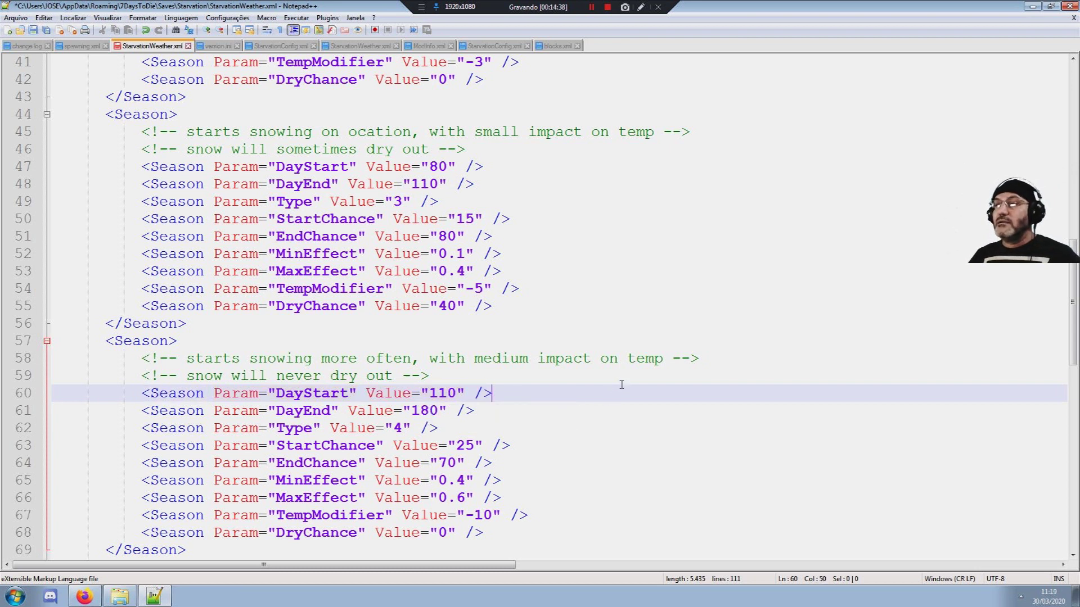
# - Set the DayEnd value to 140 in the season block with more frequent snow and medium temperature impact
pyautogui.click(442, 411)
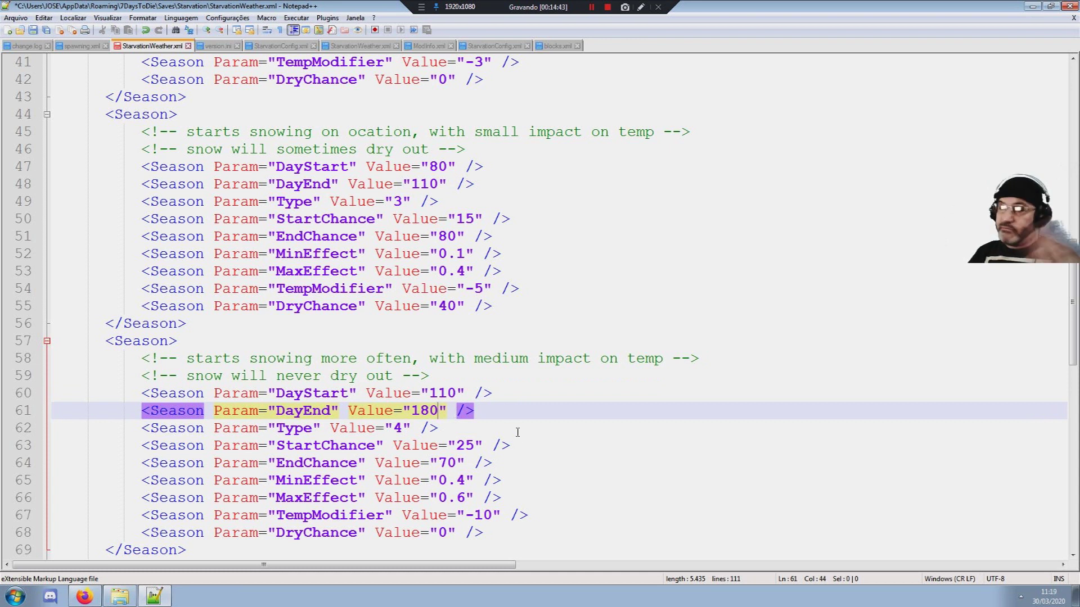
pyautogui.press('BackSpace')
pyautogui.press('BackSpace')
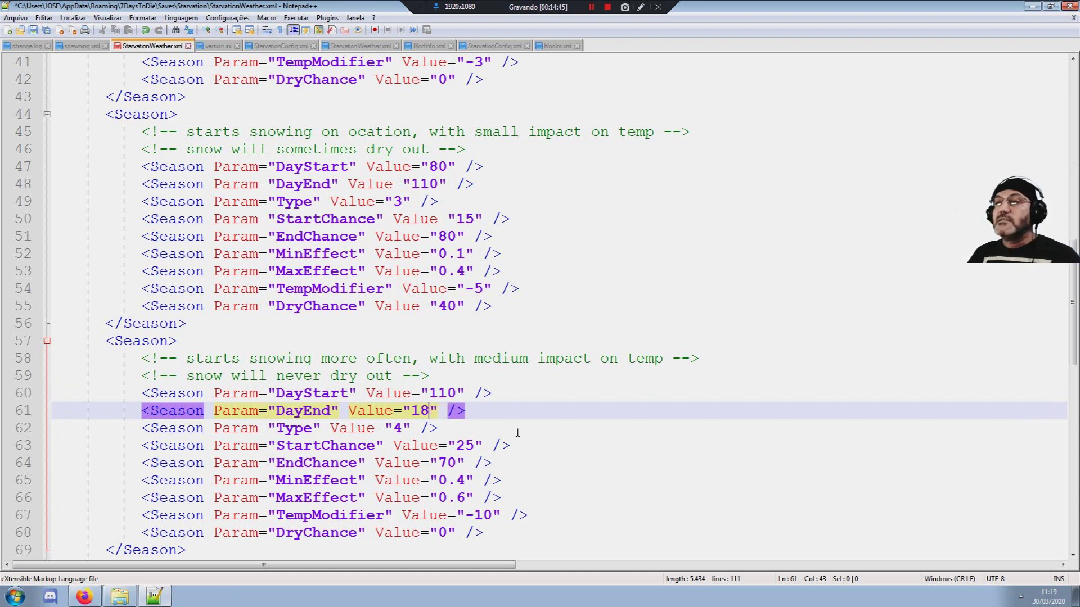
pyautogui.write('40')
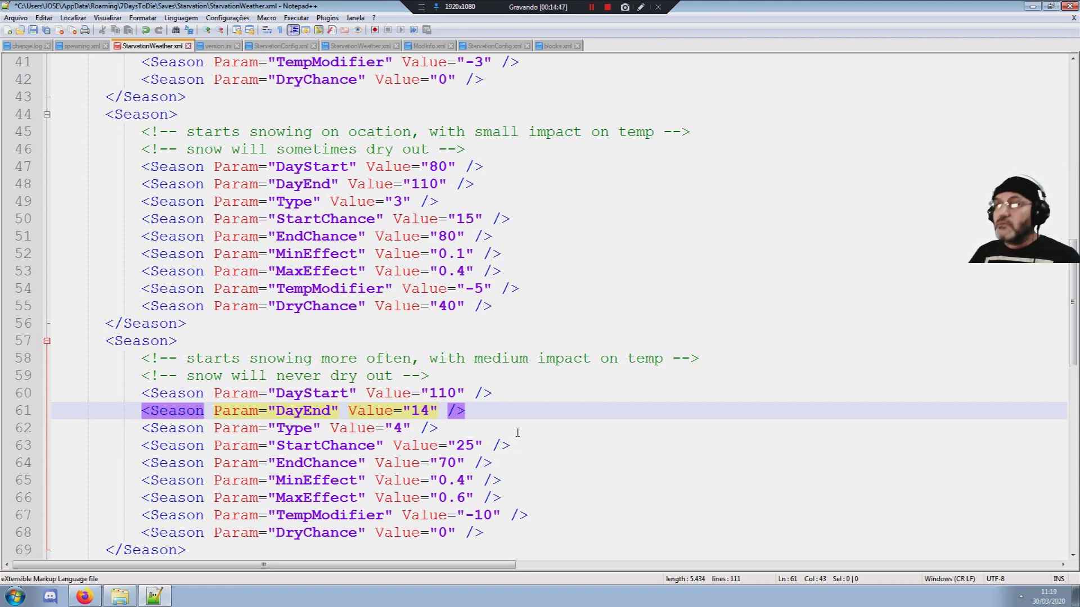
pyautogui.press('End')
# - Set the DayStart value to 140 in the season block commented as heavy snowing with heavy temperature impact
pyautogui.scroll(-1, 586, 400)
pyautogui.scroll(-3, 586, 401)
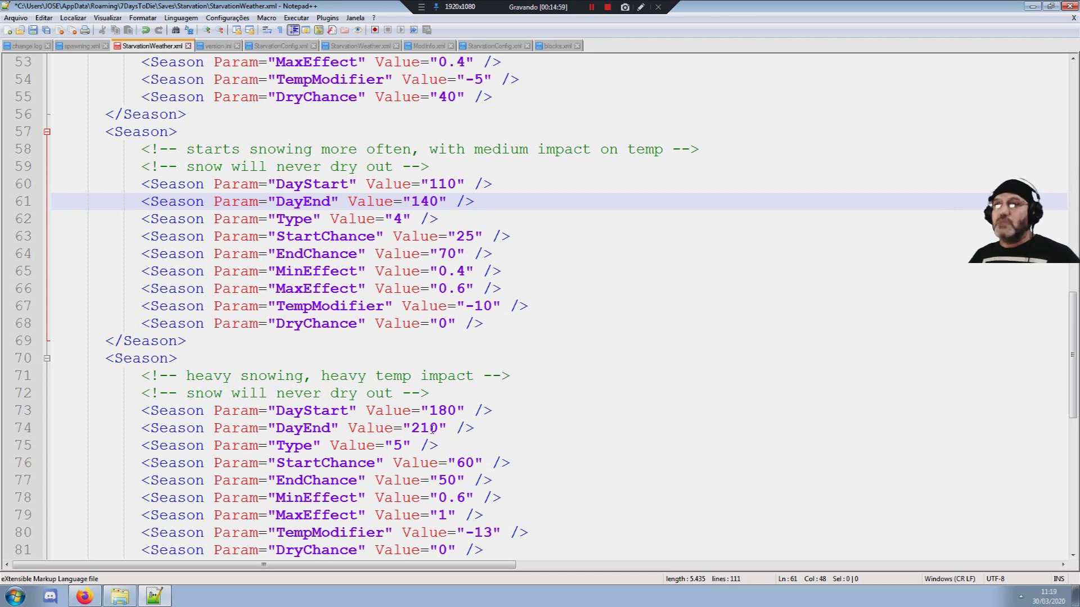
pyautogui.click(454, 414)
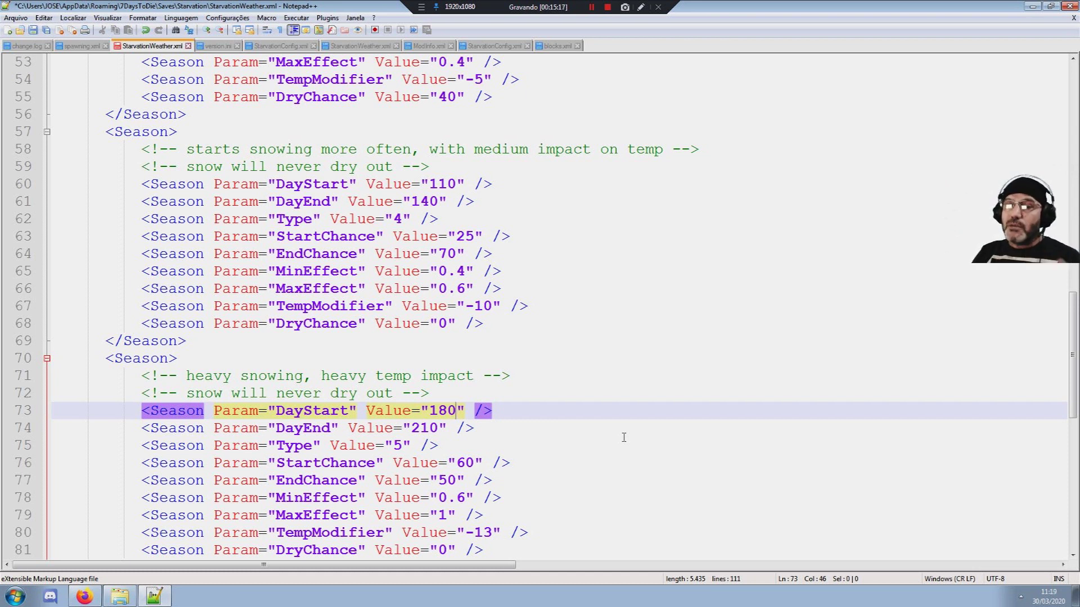
pyautogui.press('BackSpace')
pyautogui.press('BackSpace')
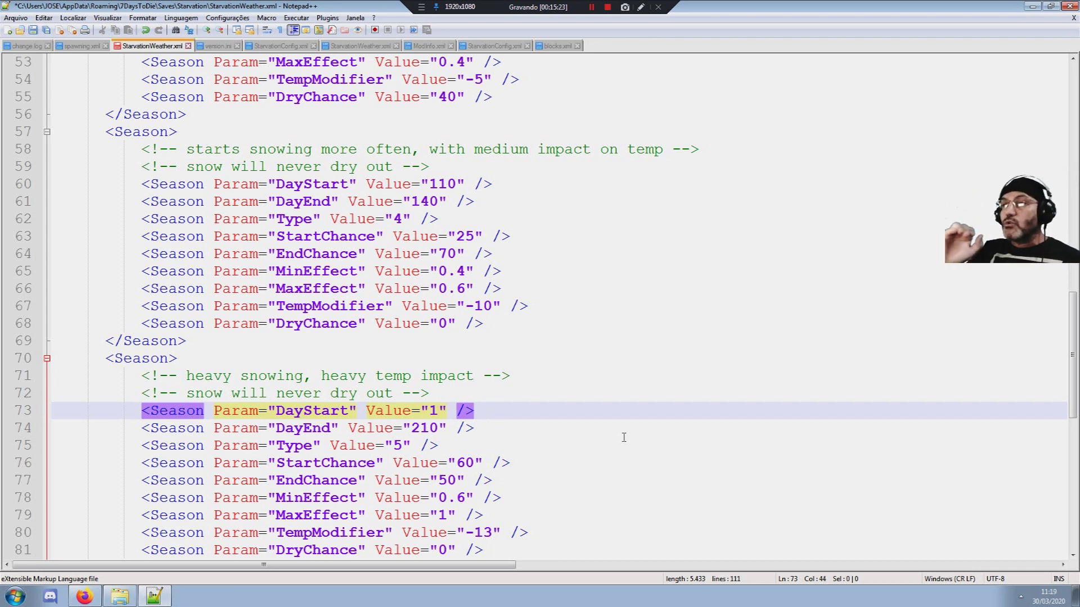
pyautogui.write('40')
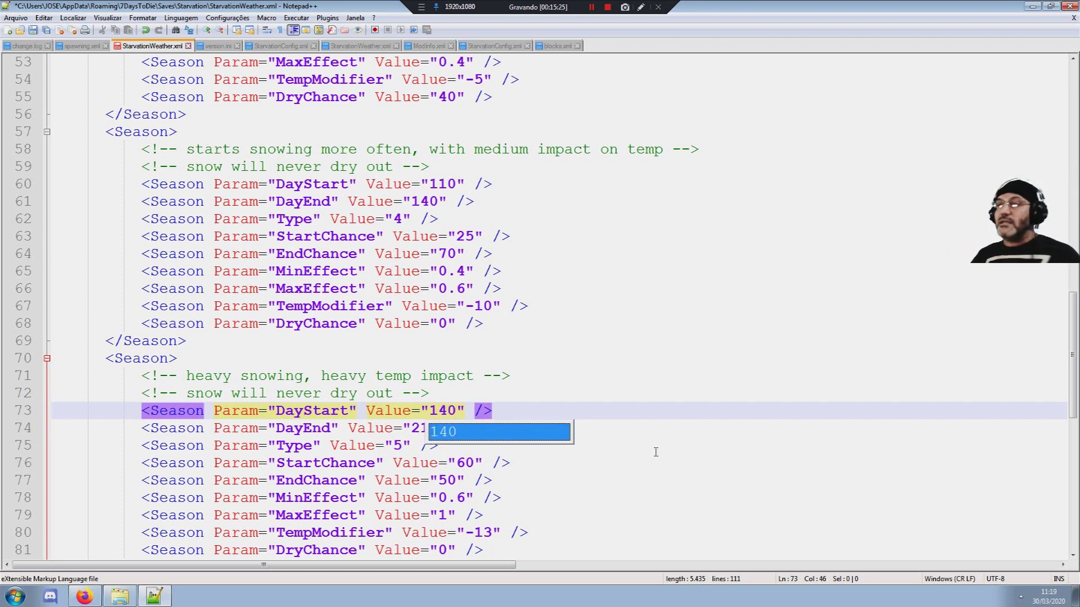
pyautogui.click(695, 394)
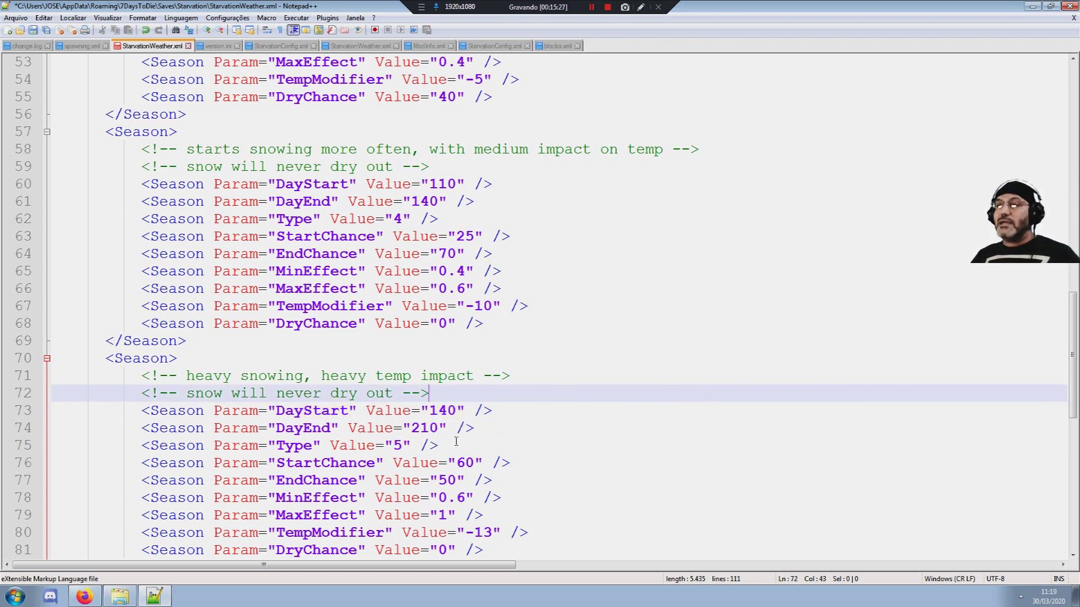
# - Set the DayEnd value to 170 in the heavy snowing season block
pyautogui.click(433, 429)
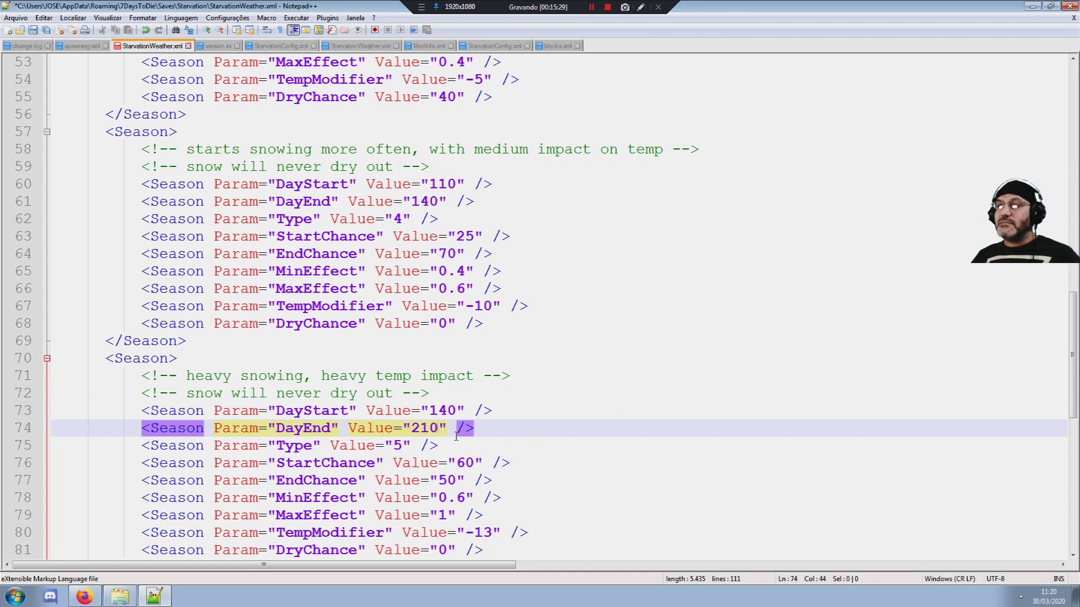
pyautogui.press('BackSpace')
pyautogui.press('BackSpace')
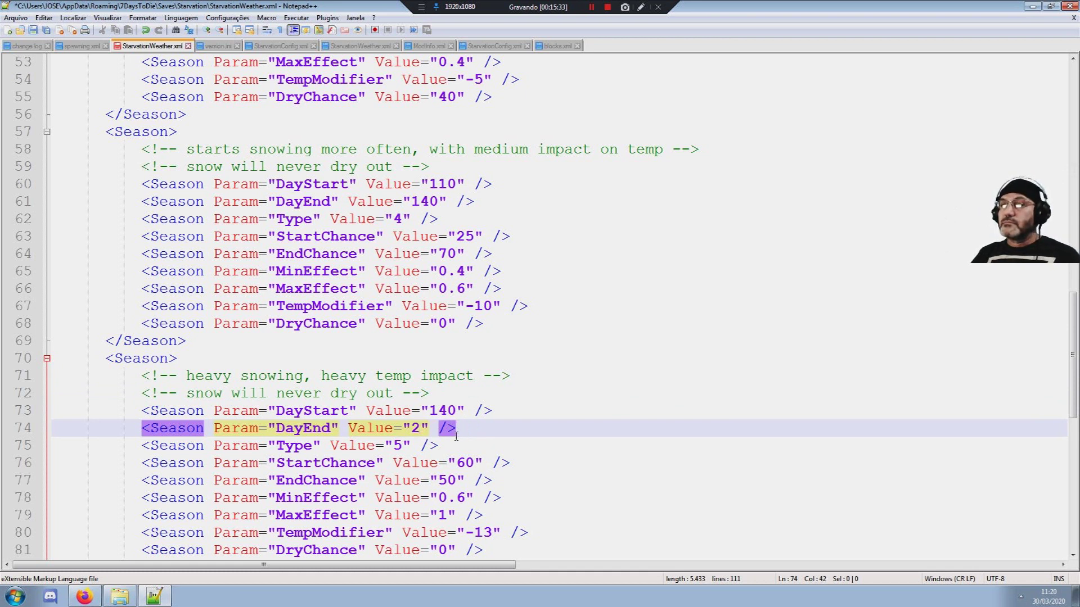
pyautogui.press('BackSpace')
pyautogui.write('170')
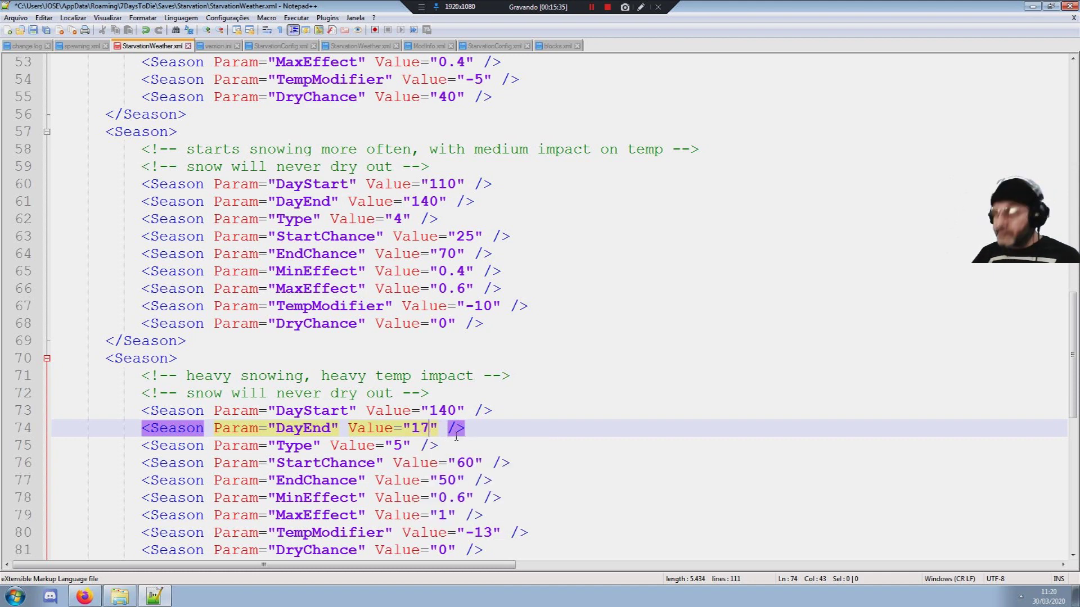
pyautogui.click(585, 409)
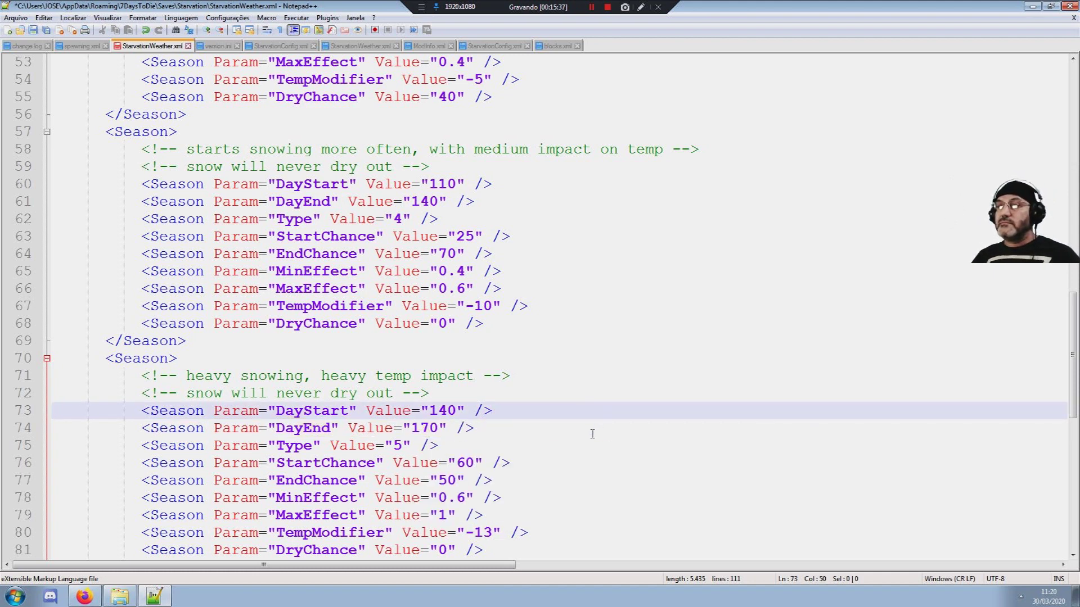
# - Set the DayStart value to 170 in the season block commented as a decrease in snowing intensity and frequency
pyautogui.scroll(-1, 591, 433)
pyautogui.scroll(-1, 597, 422)
pyautogui.scroll(-3, 602, 416)
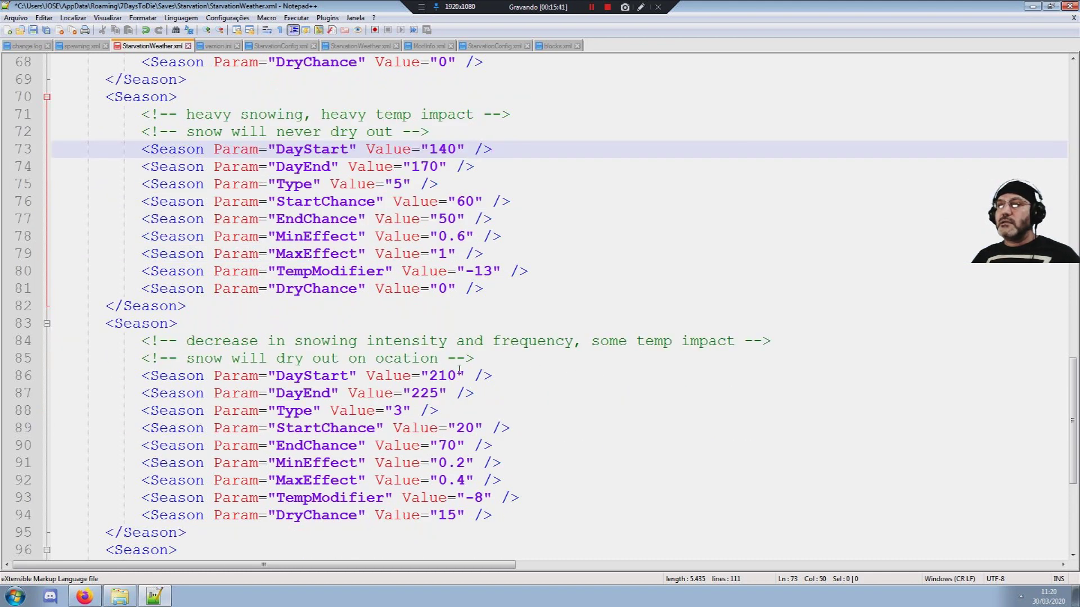
pyautogui.click(457, 375)
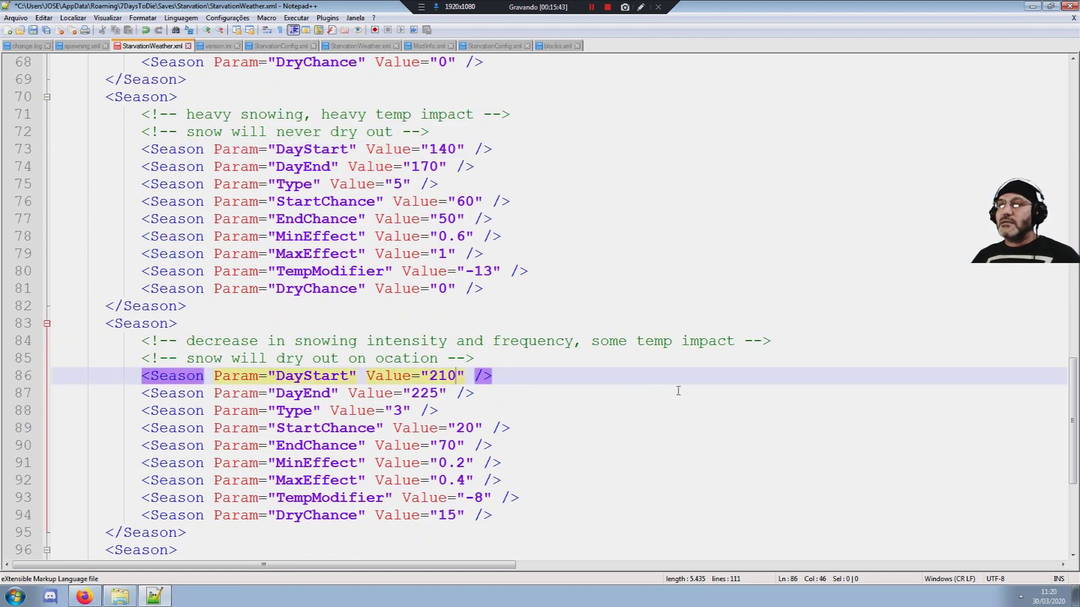
pyautogui.press('BackSpace')
pyautogui.press('BackSpace')
pyautogui.press('BackSpace')
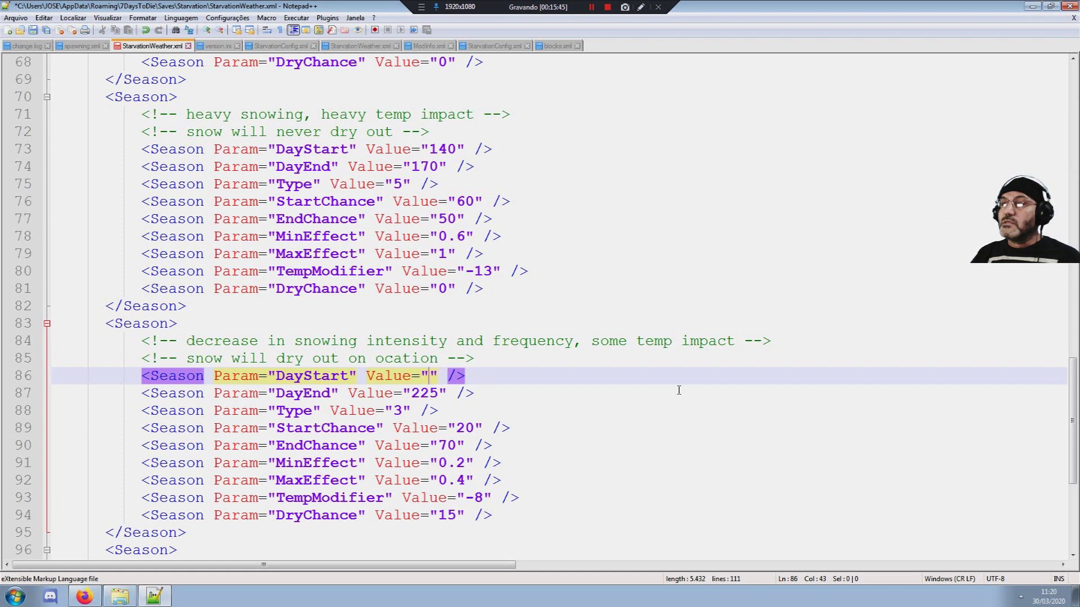
pyautogui.write('170')
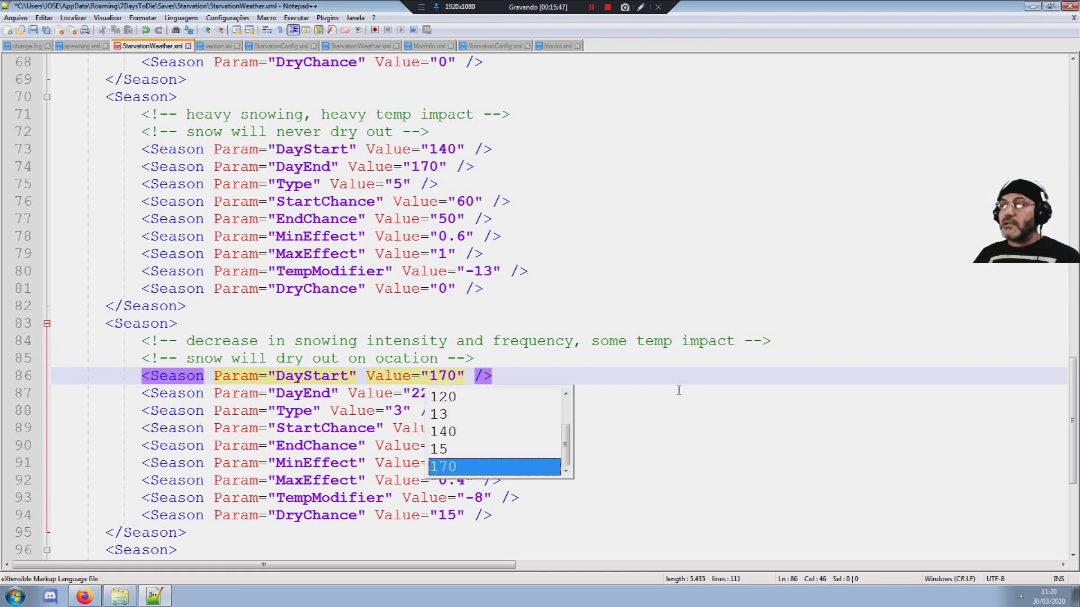
pyautogui.click(679, 390)
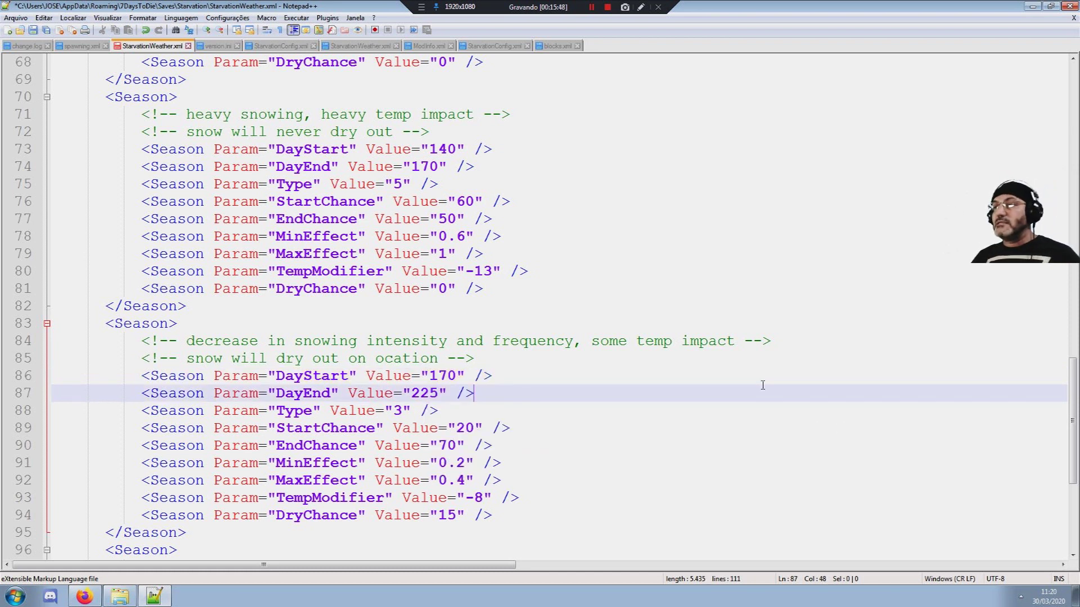
# - Set the DayEnd value to 185 in the season block with decreasing snow intensity and frequency
pyautogui.click(432, 393)
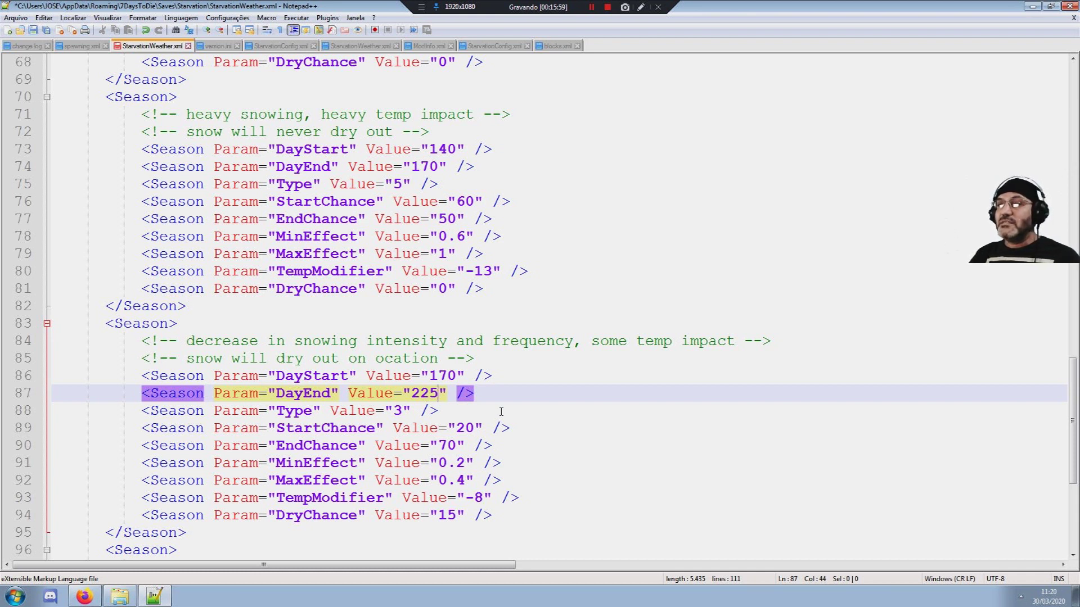
pyautogui.press('BackSpace')
pyautogui.press('BackSpace')
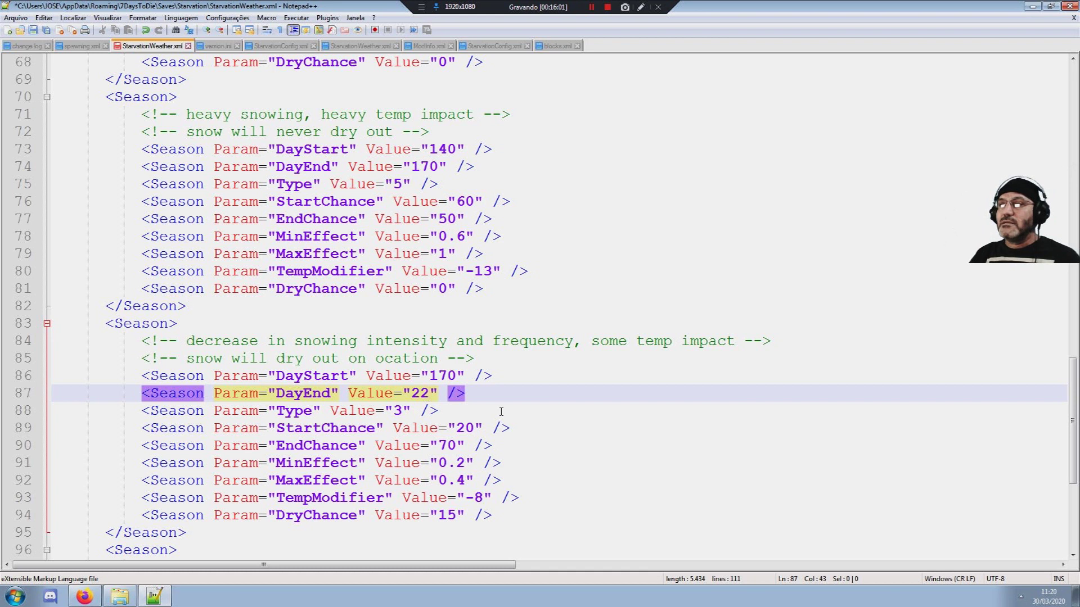
pyautogui.press('BackSpace')
pyautogui.write('185')
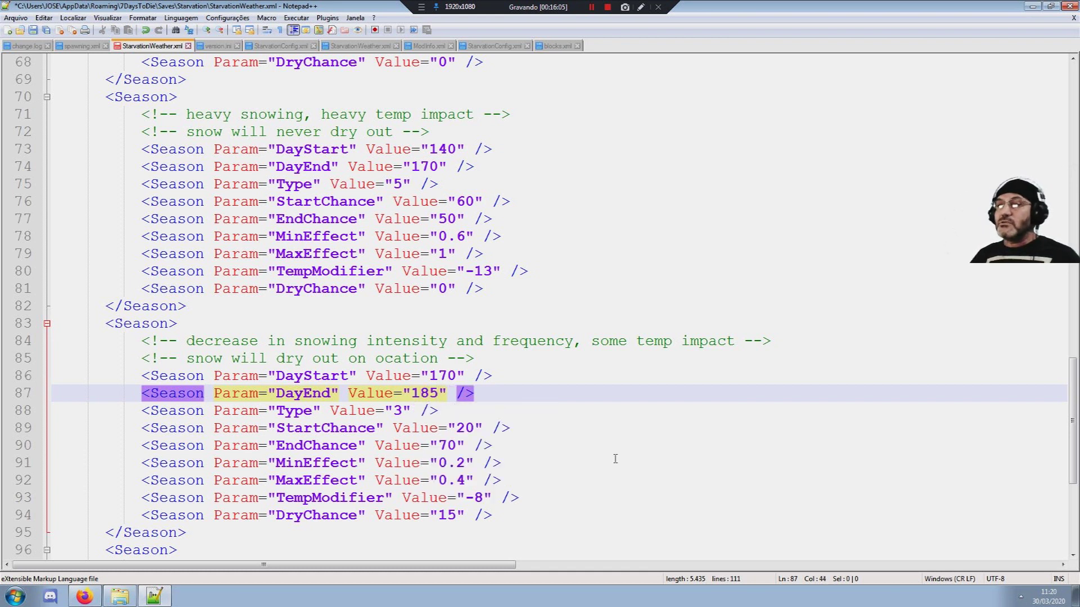
pyautogui.press('Down')
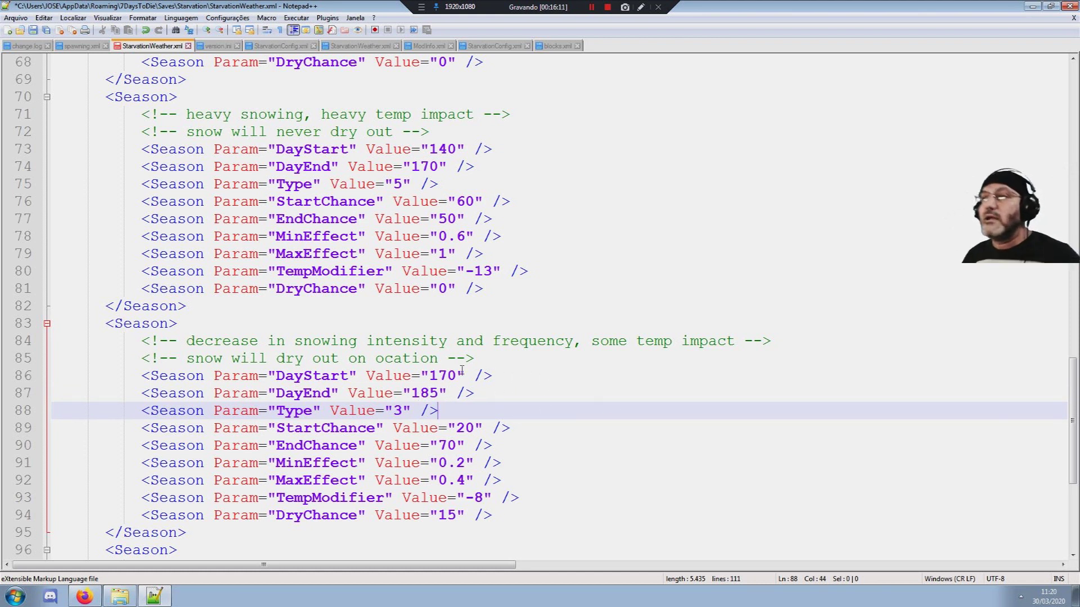
# - Set the DayStart value to 185 in the season block commented as rare snowing with medium to low temperature impact
pyautogui.scroll(-5, 461, 370)
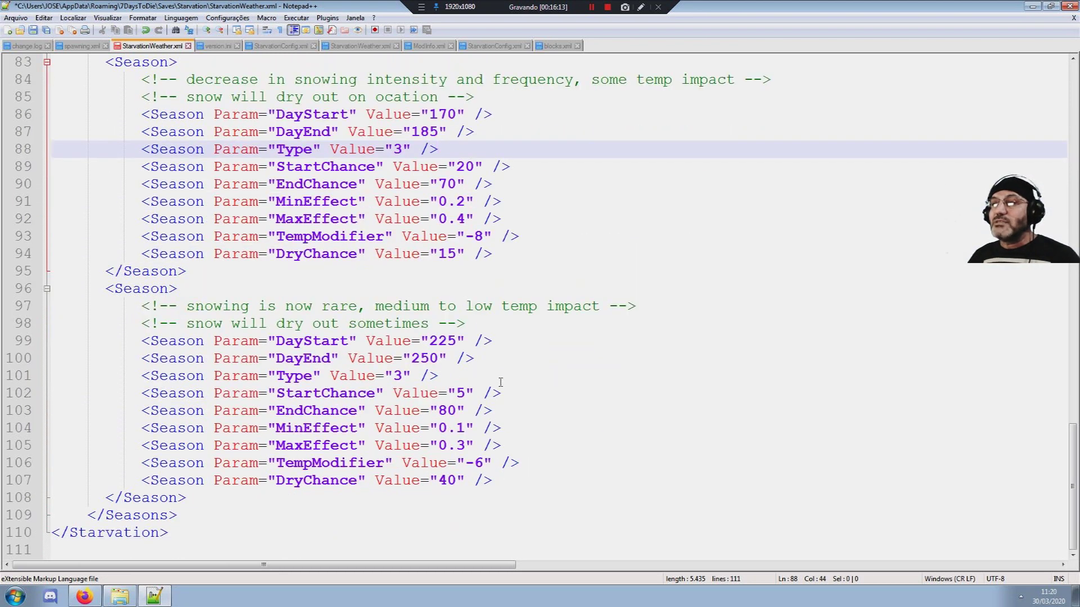
pyautogui.click(457, 341)
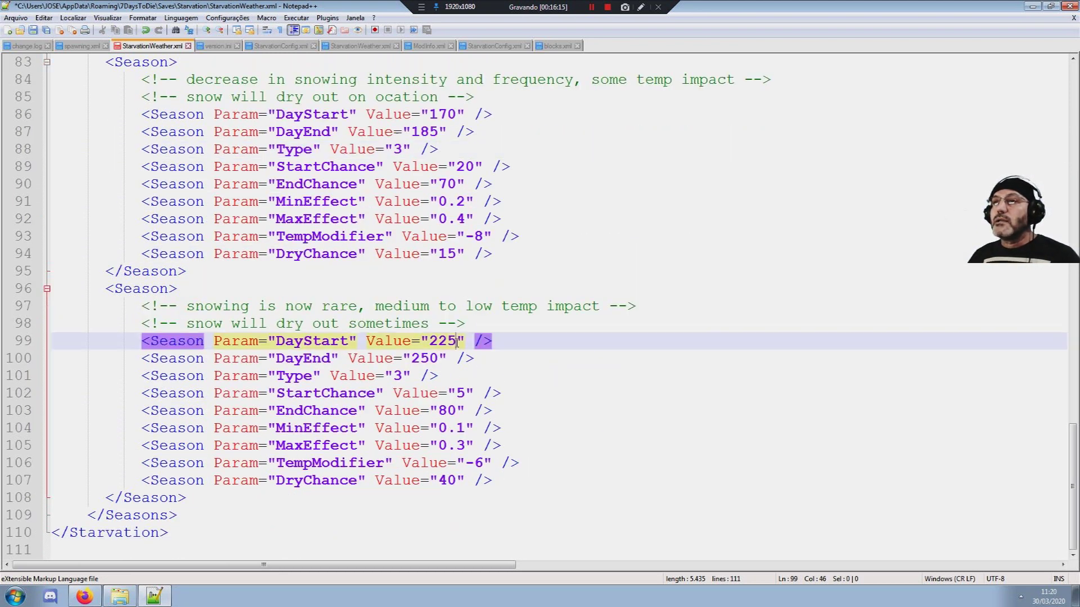
pyautogui.press('BackSpace')
pyautogui.press('BackSpace')
pyautogui.press('BackSpace')
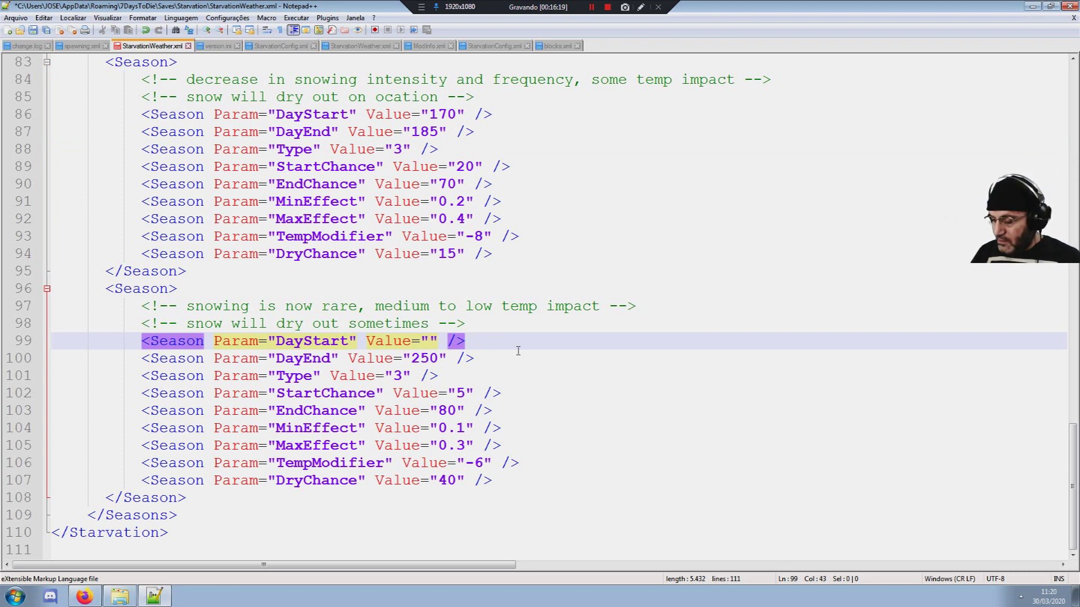
pyautogui.write('185')
pyautogui.click(801, 388)
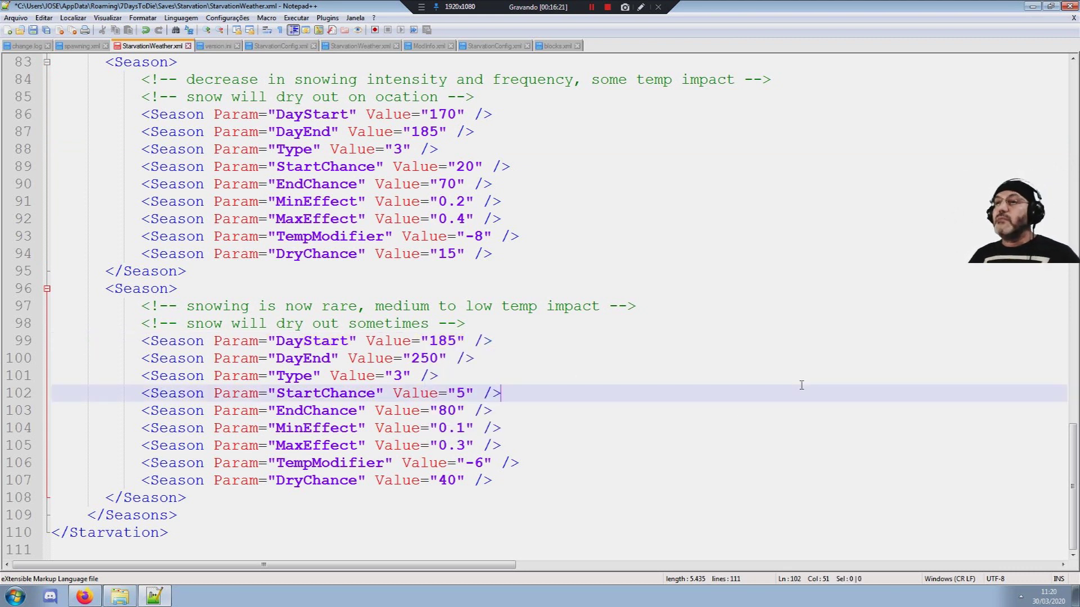
# - Set the DayEnd value to 210 in the rare snowing season block and save StarvationWeather.xml
pyautogui.click(435, 361)
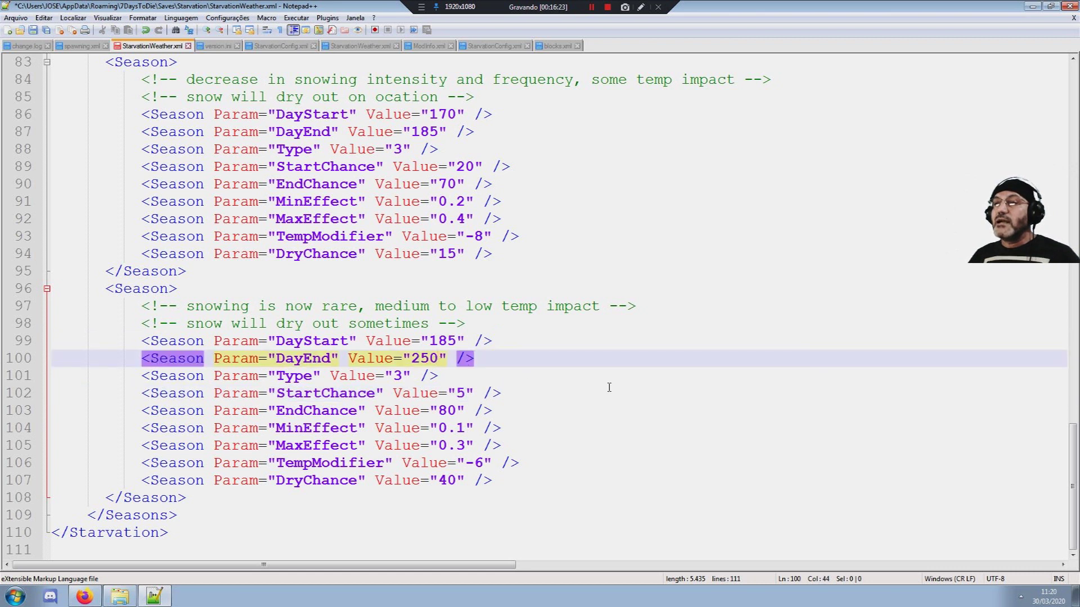
pyautogui.press('BackSpace')
pyautogui.press('BackSpace')
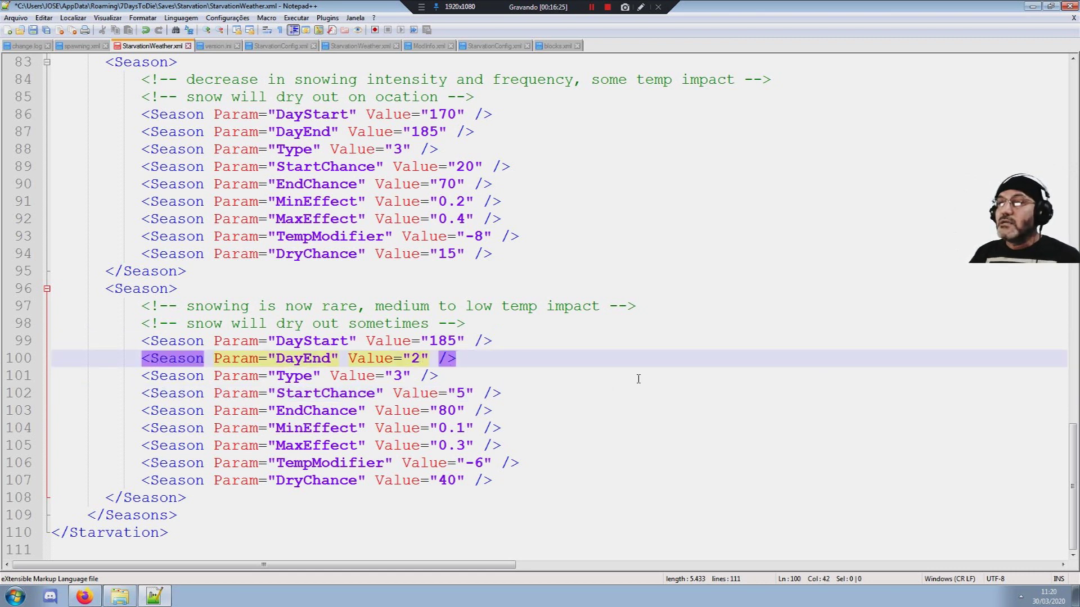
pyautogui.write('10')
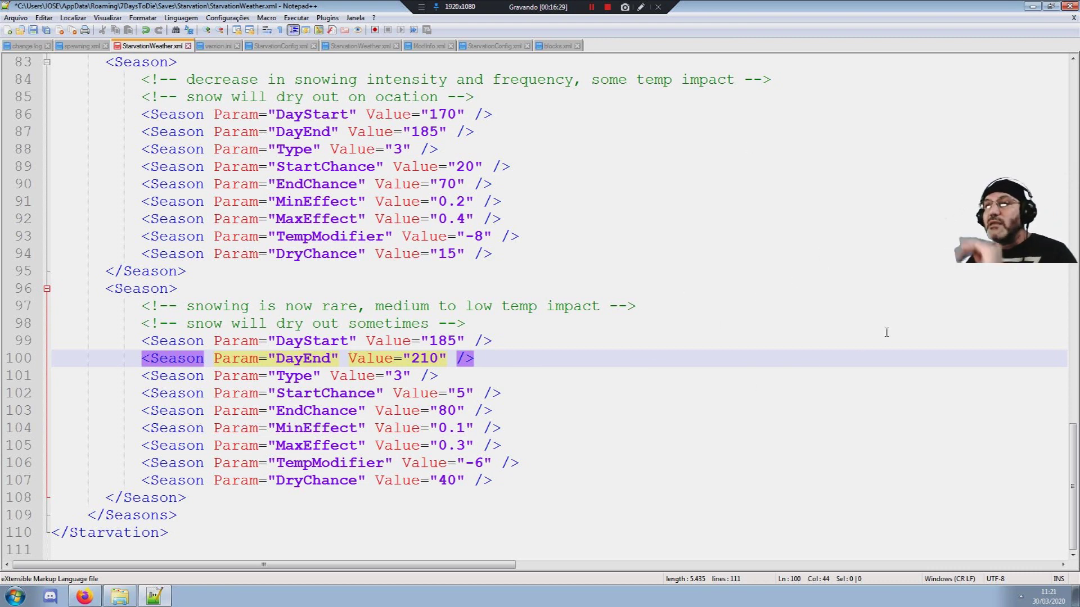
pyautogui.click(675, 392)
pyautogui.scroll(2, 614, 377)
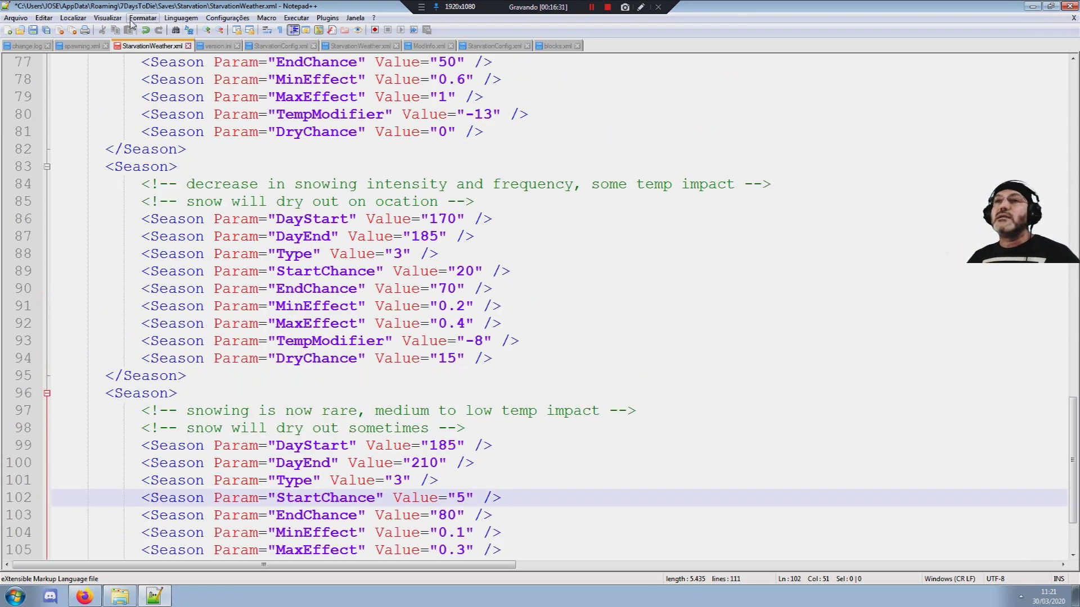
pyautogui.click(50, 33)
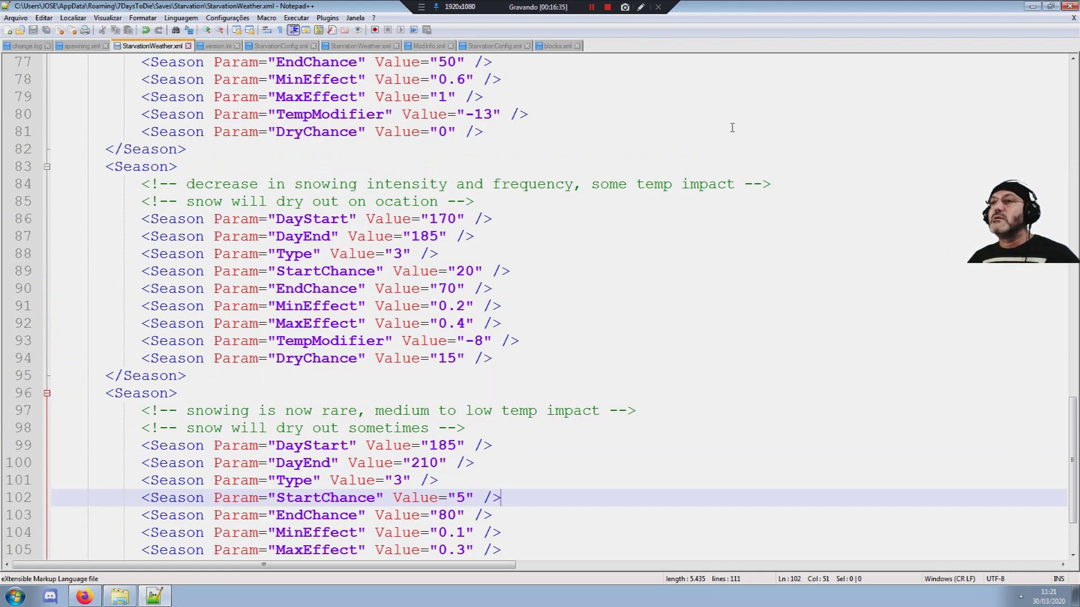
# - Review the DayStart and DayEnd values of the rain and snow season blocks throughout StarvationWeather.xml
pyautogui.scroll(-2, 625, 318)
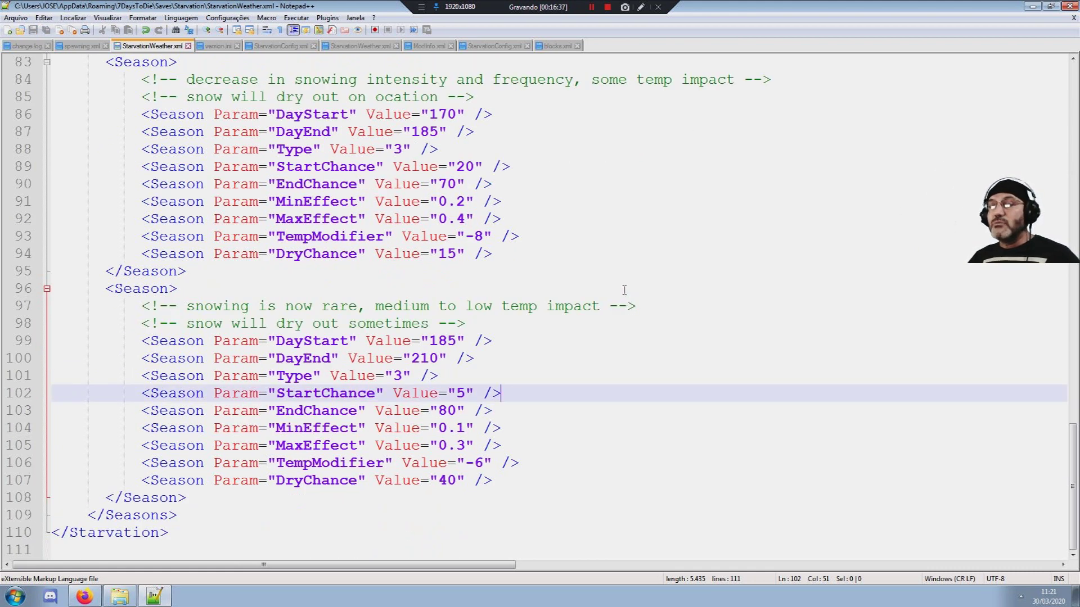
pyautogui.scroll(9, 625, 290)
pyautogui.scroll(17, 624, 290)
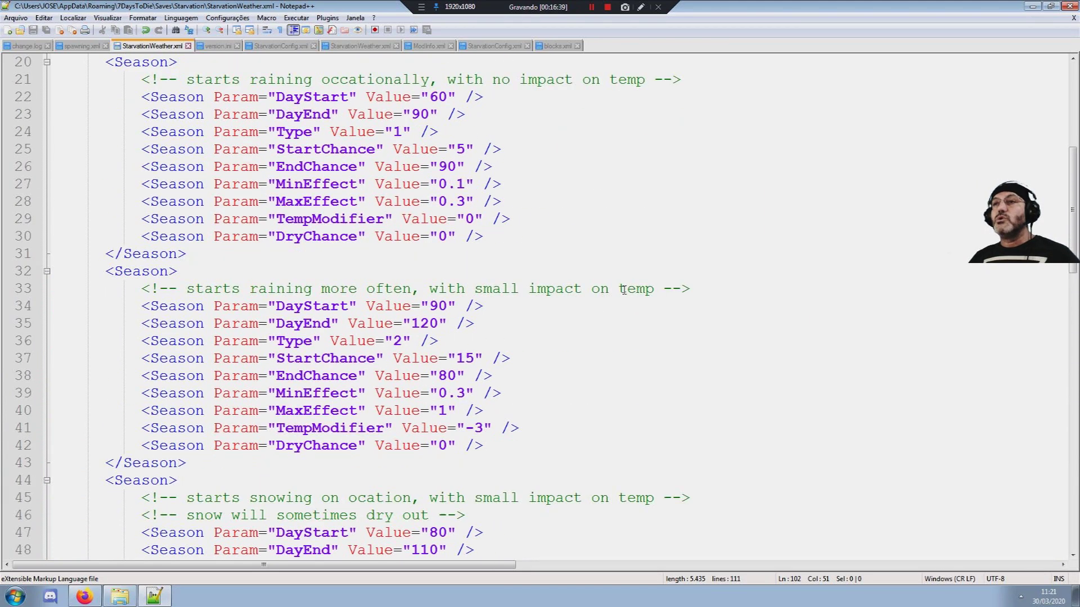
pyautogui.scroll(-2, 652, 304)
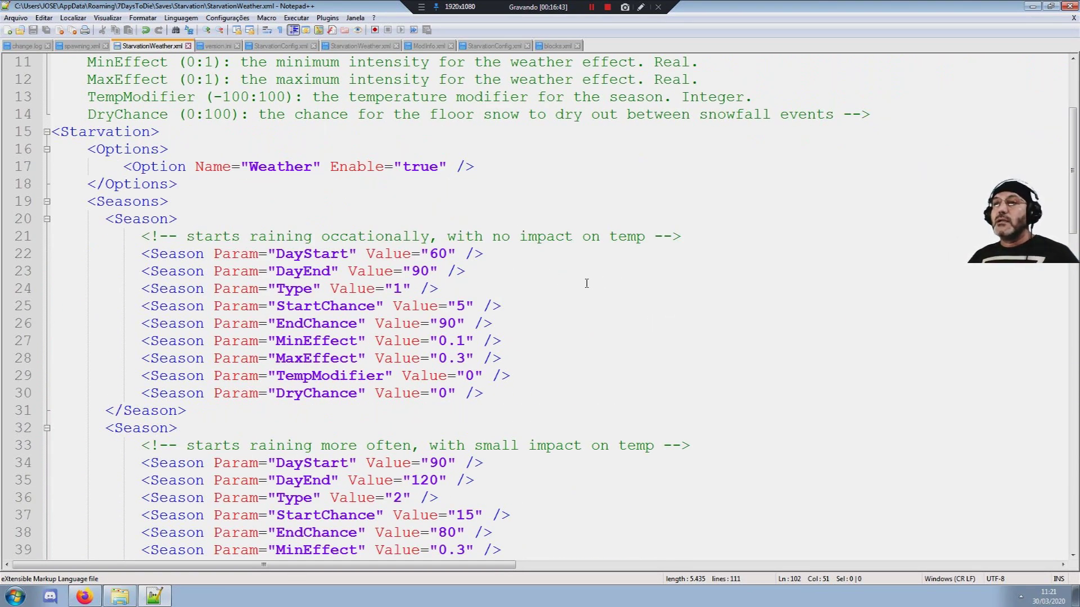
pyautogui.scroll(2, 613, 286)
pyautogui.scroll(-7, 636, 293)
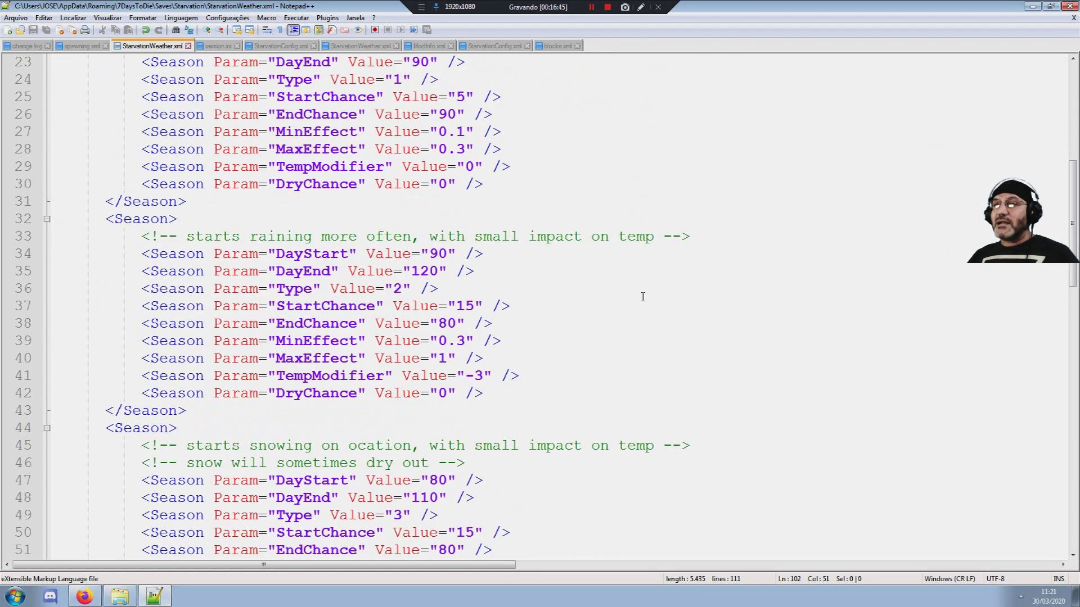
pyautogui.scroll(-2, 542, 297)
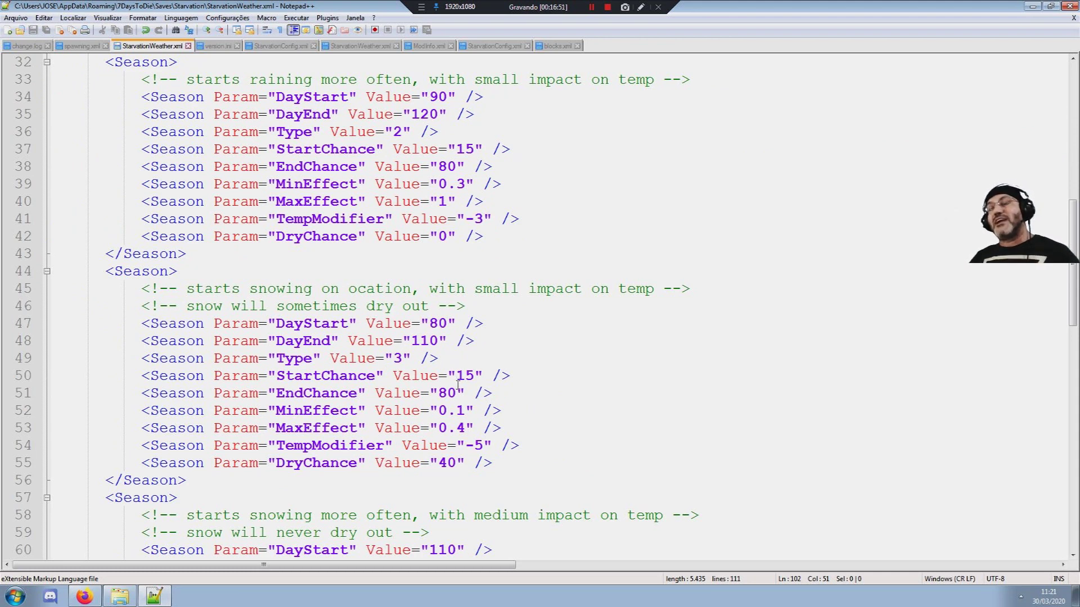
pyautogui.scroll(-2, 501, 383)
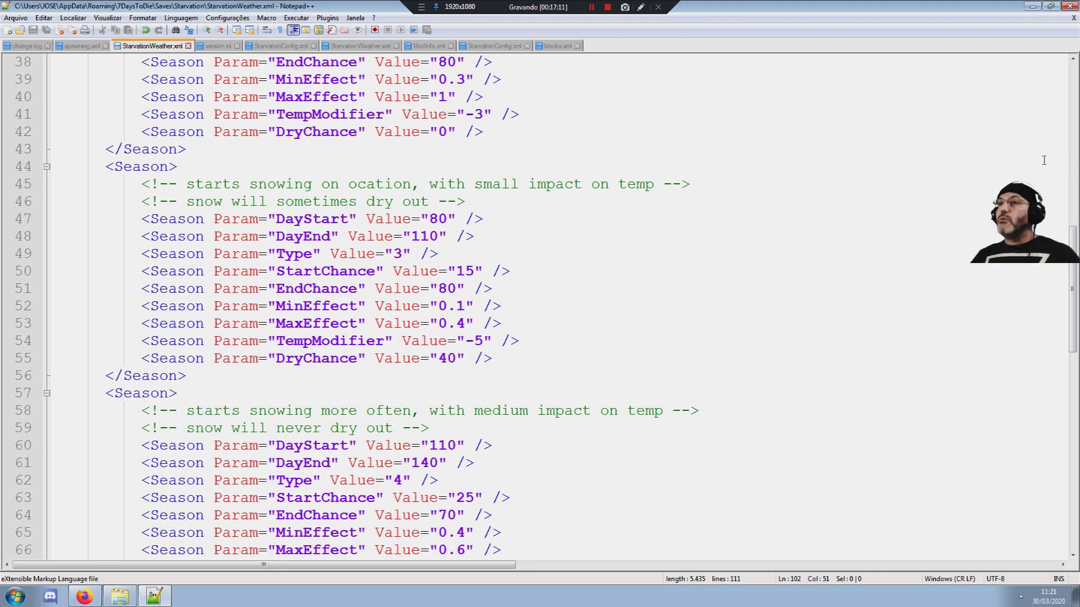
# - Close the text editor and the Starvation saves folder window, and refresh the desktop
pyautogui.click(1070, 5)
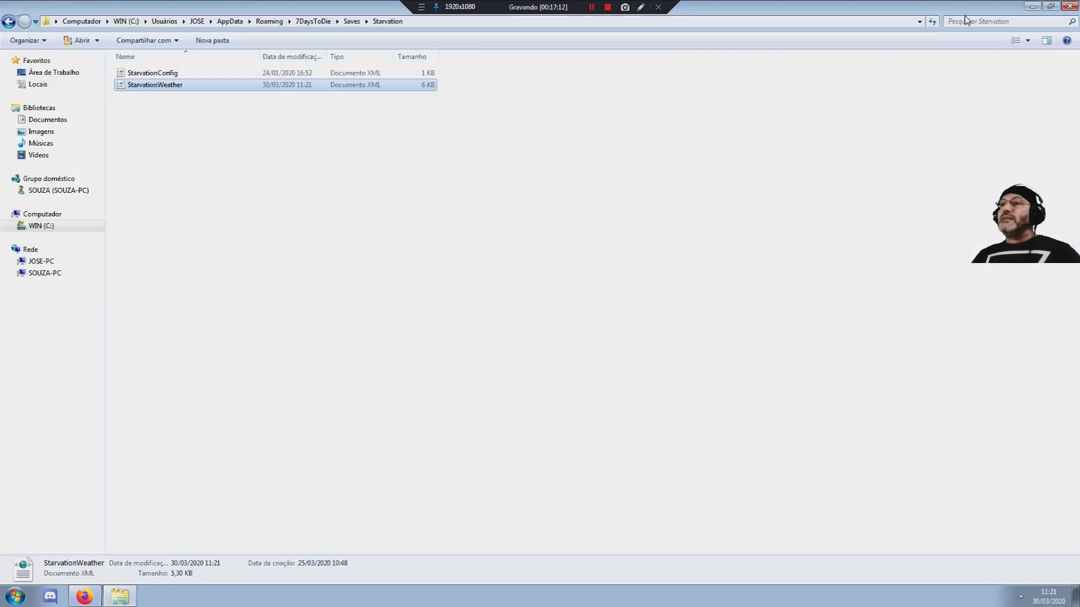
pyautogui.click(1068, 7)
pyautogui.rightClick(545, 201)
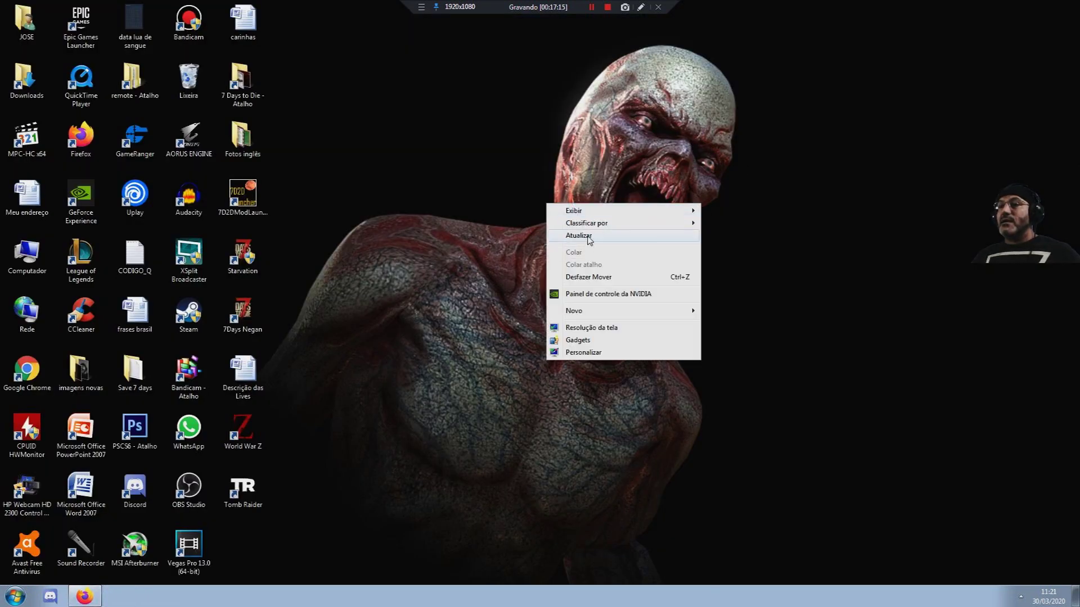
pyautogui.click(587, 236)
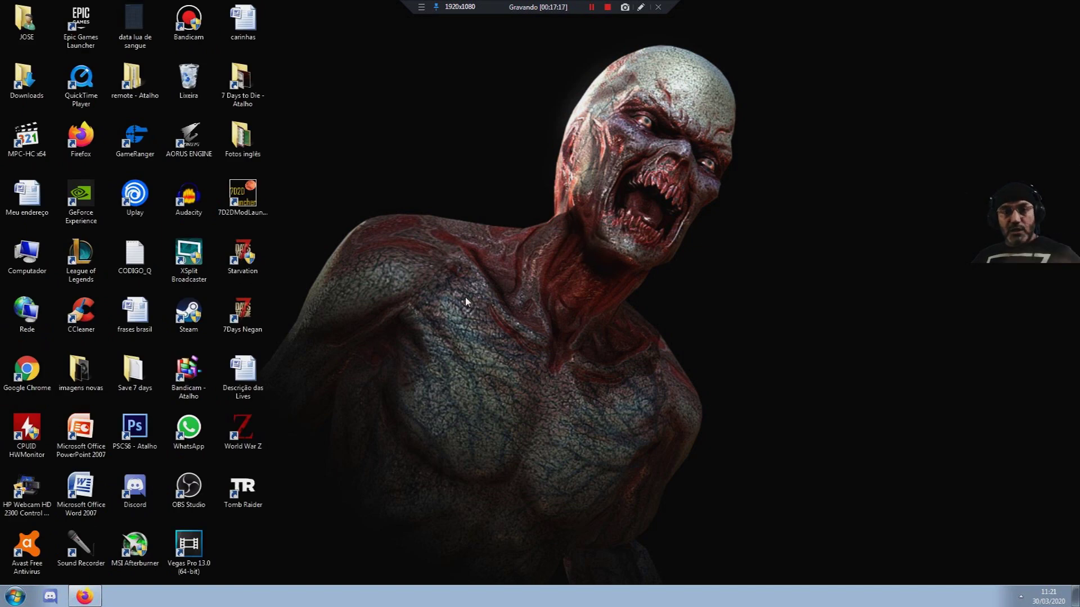